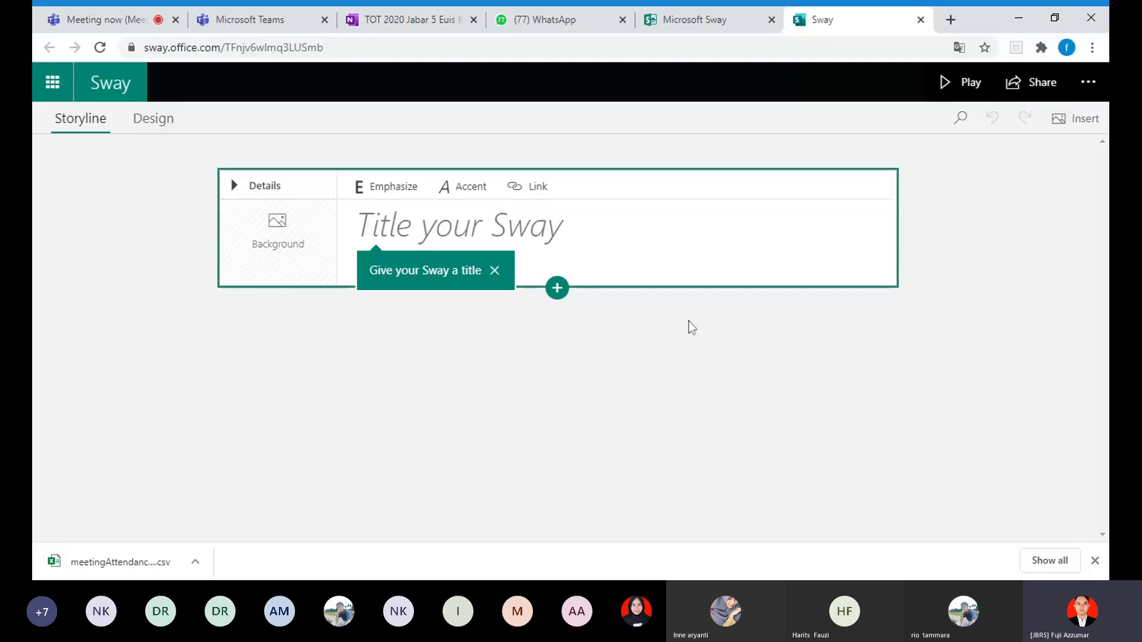
Step: Title the Sway "PROFIL SMPIT INSAN KAMIL"
click(460, 226)
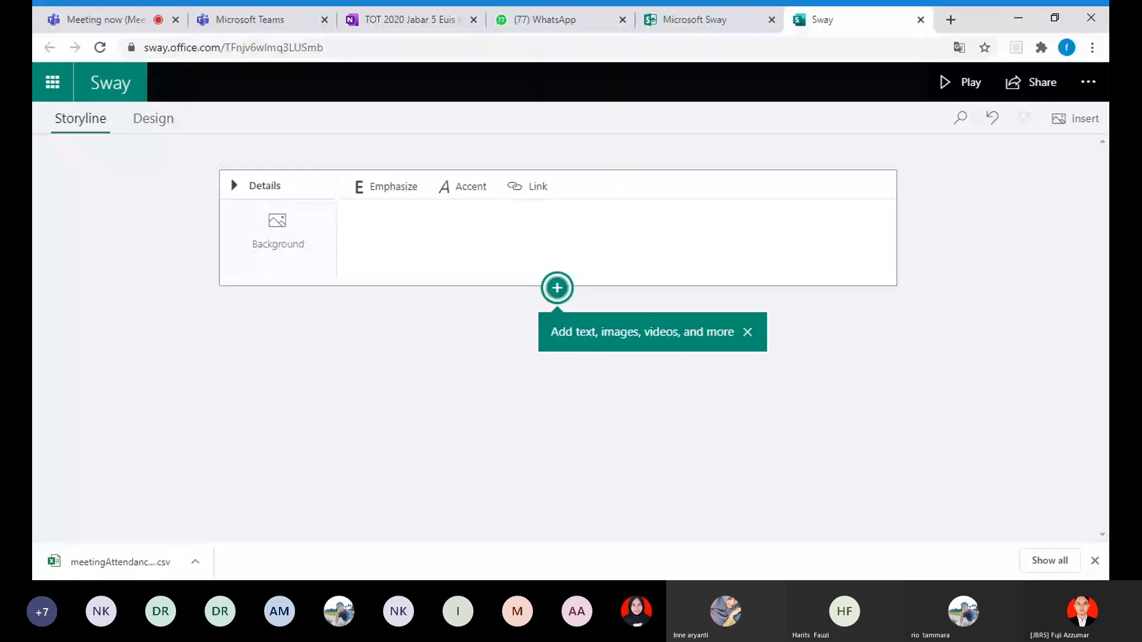
text(PROFIL )
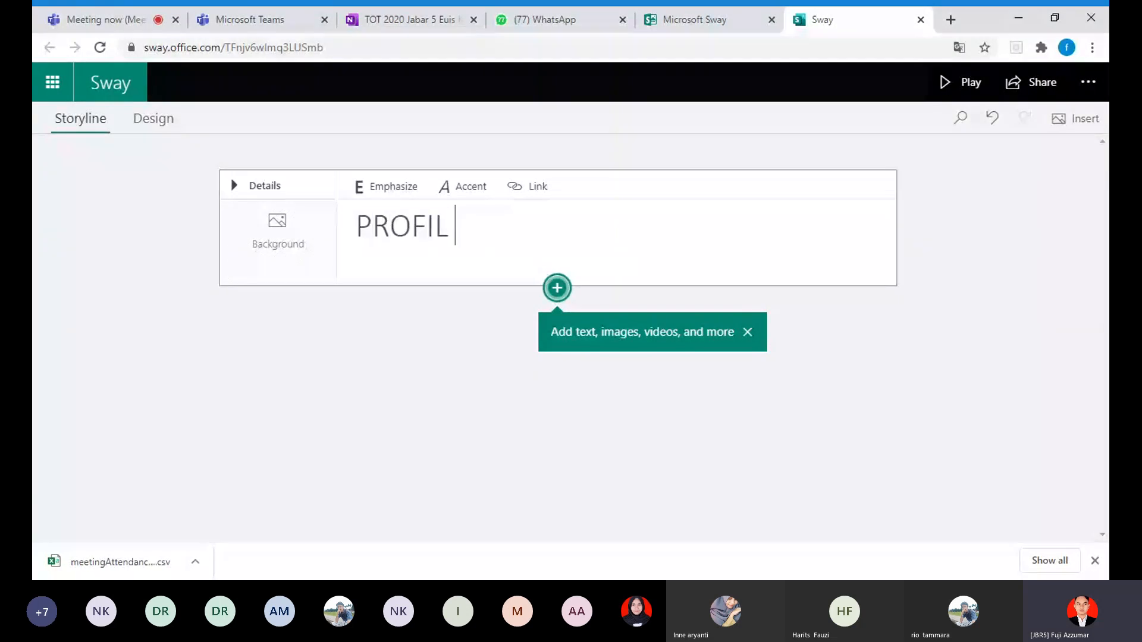
text(SMPIT)
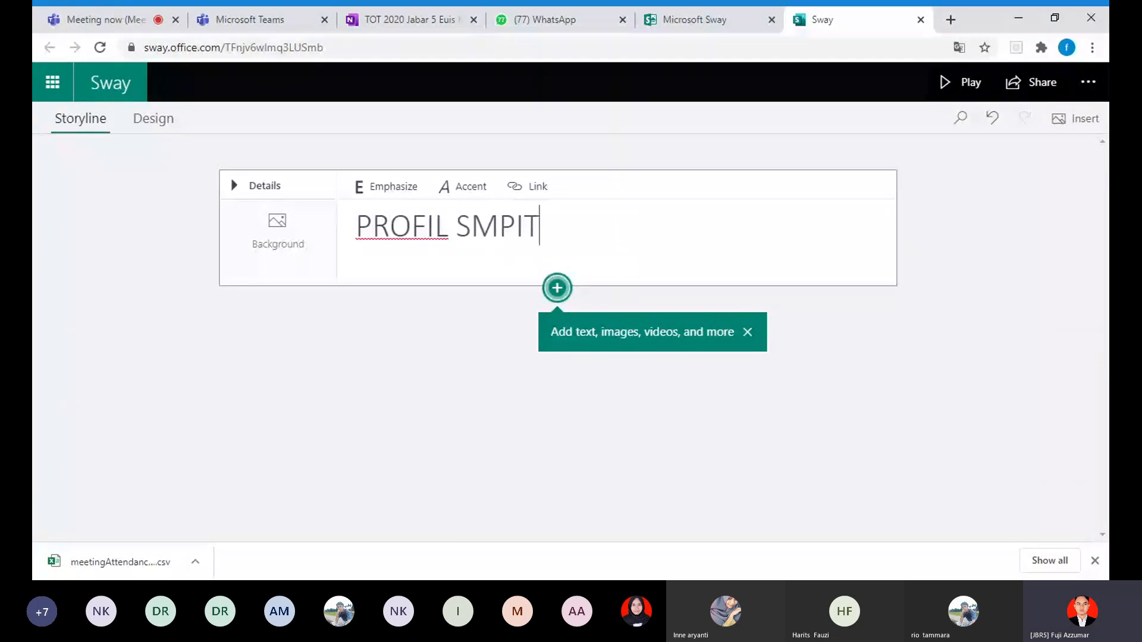
text( INSAN KAMIL)
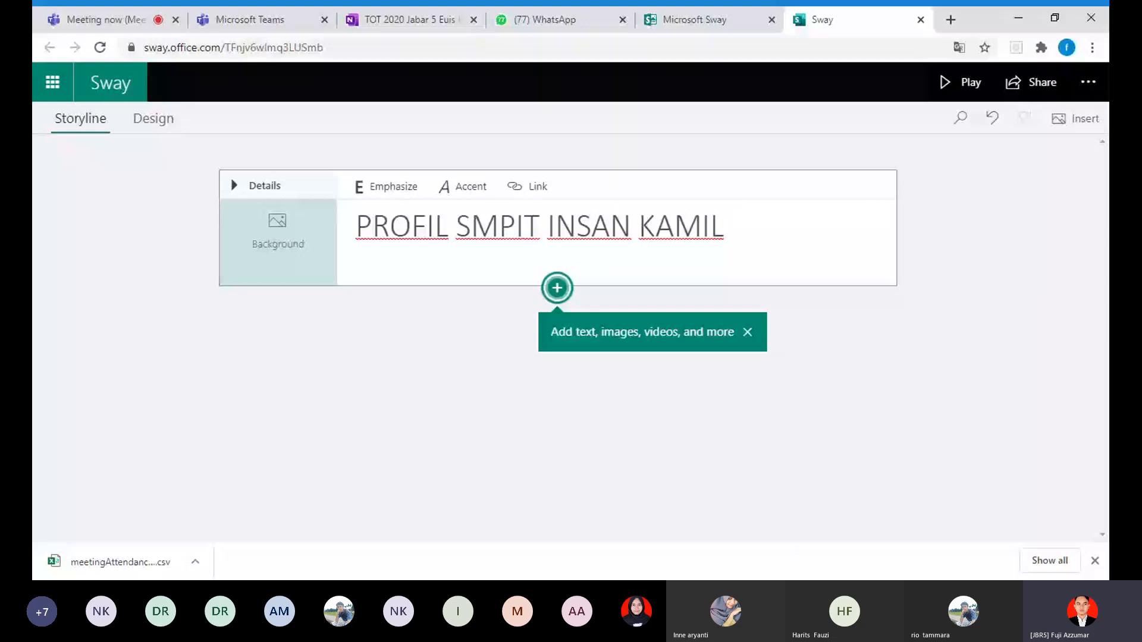
Step: Search Bing Images for "SEKOLAH" to find a background for the title card
click(278, 241)
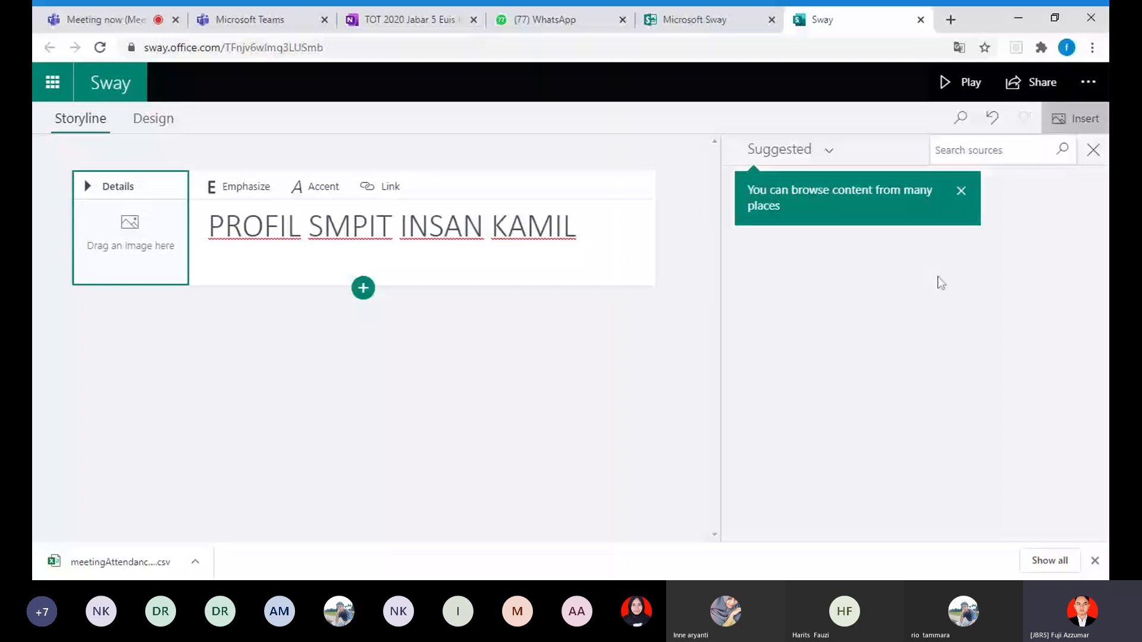
click(961, 191)
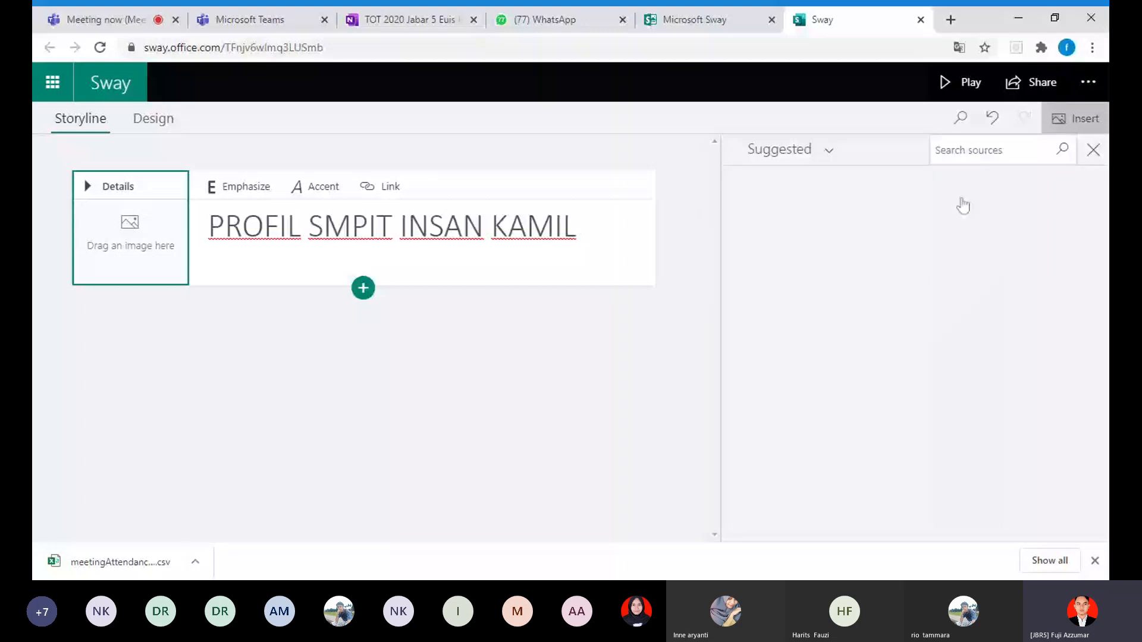
click(835, 152)
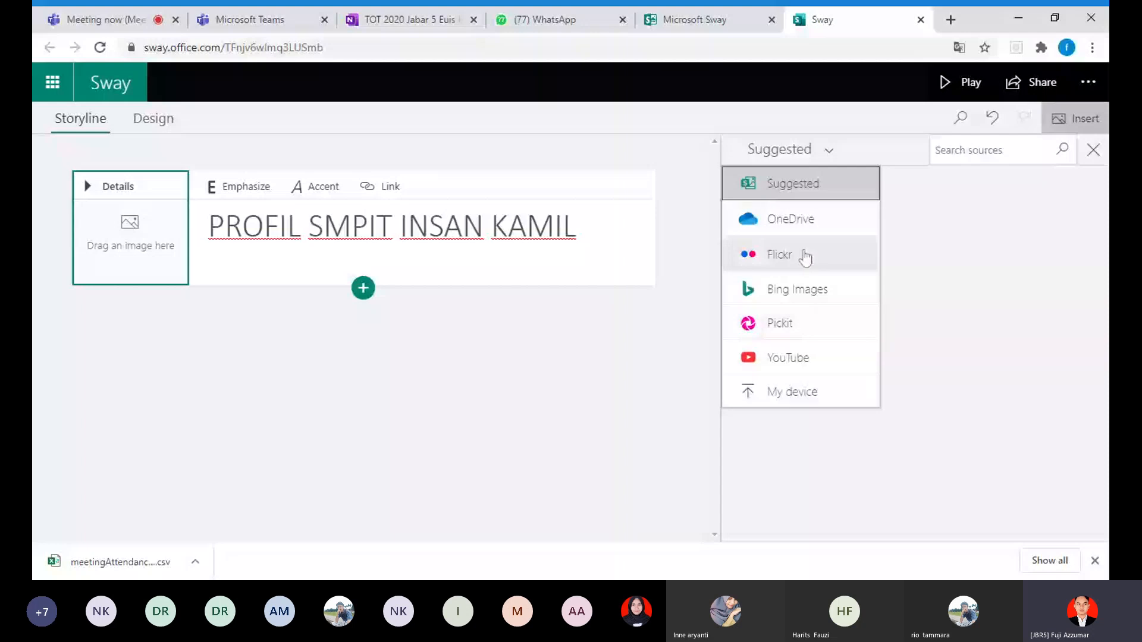
click(793, 288)
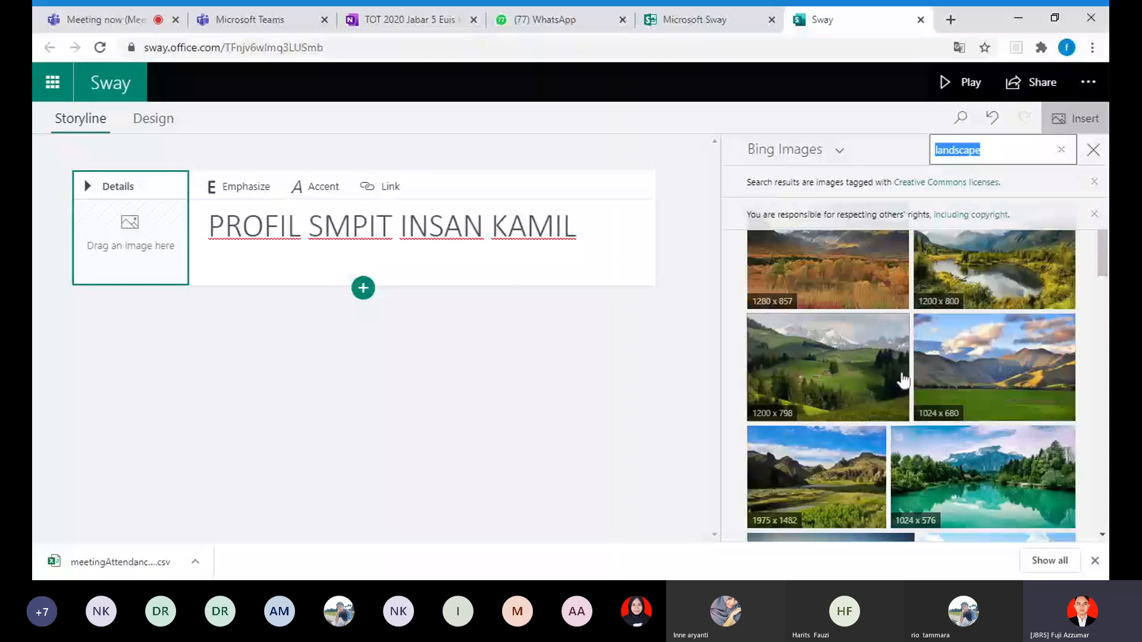
text(SEKOLA)
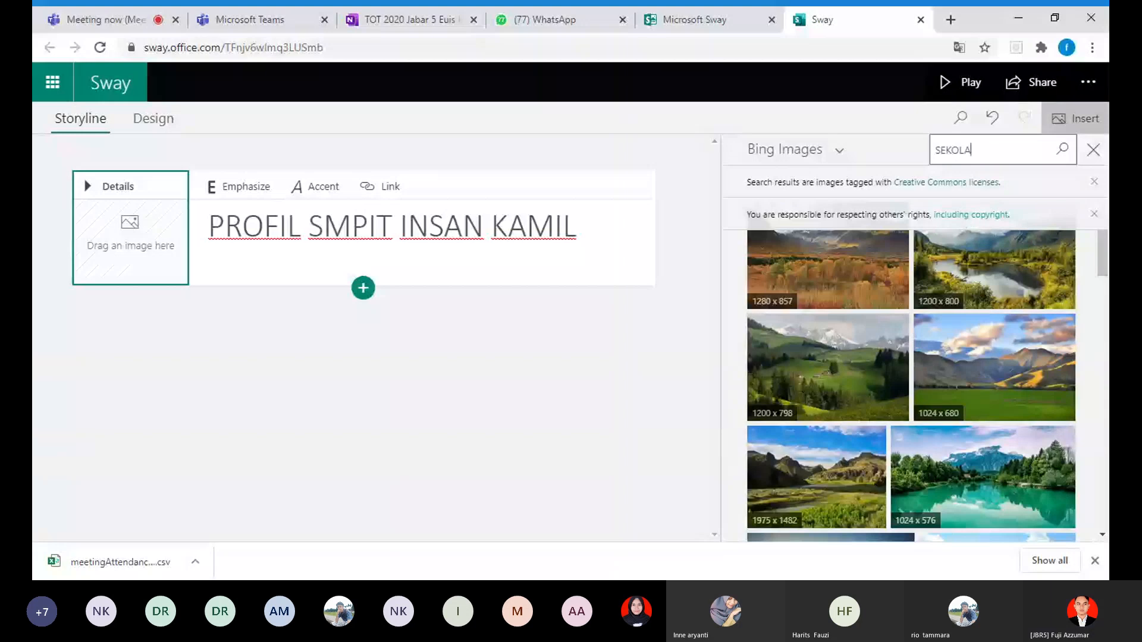
text(H)
key(Return)
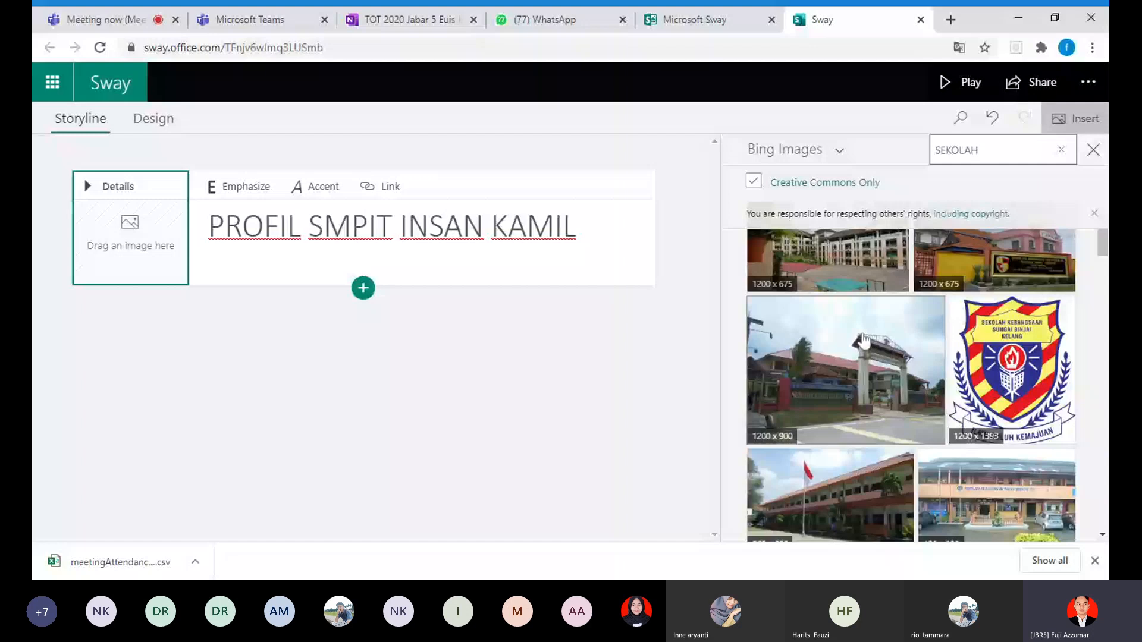
Step: Add the 1200 x 900 school gate photo as the title card's background, and preview the Sway before returning to editing
click(881, 395)
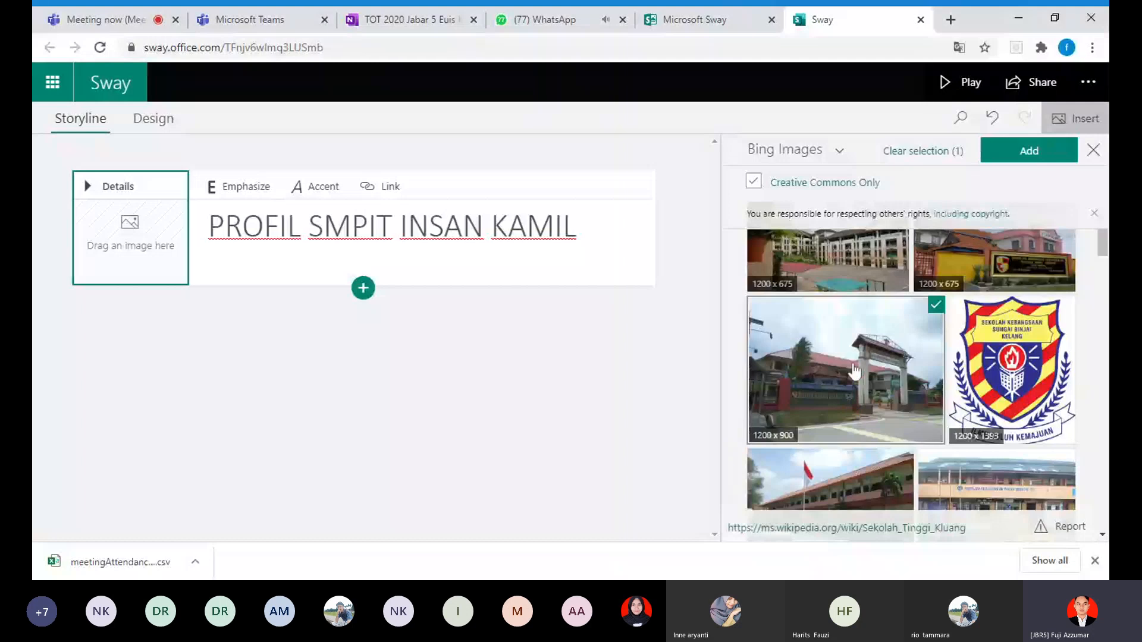
click(1047, 156)
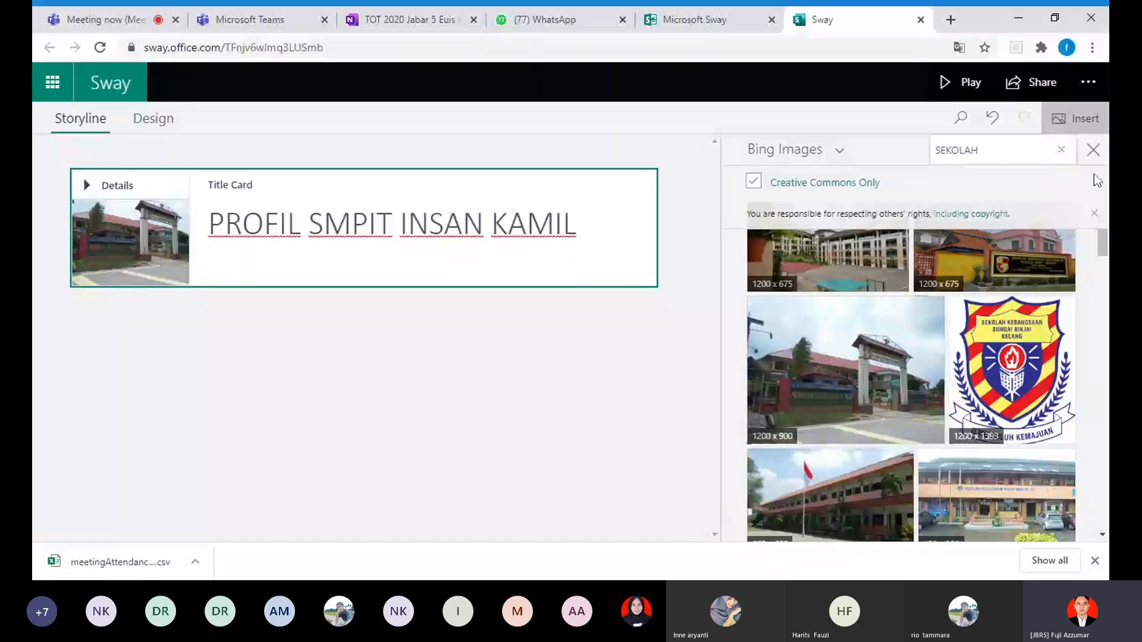
click(1093, 149)
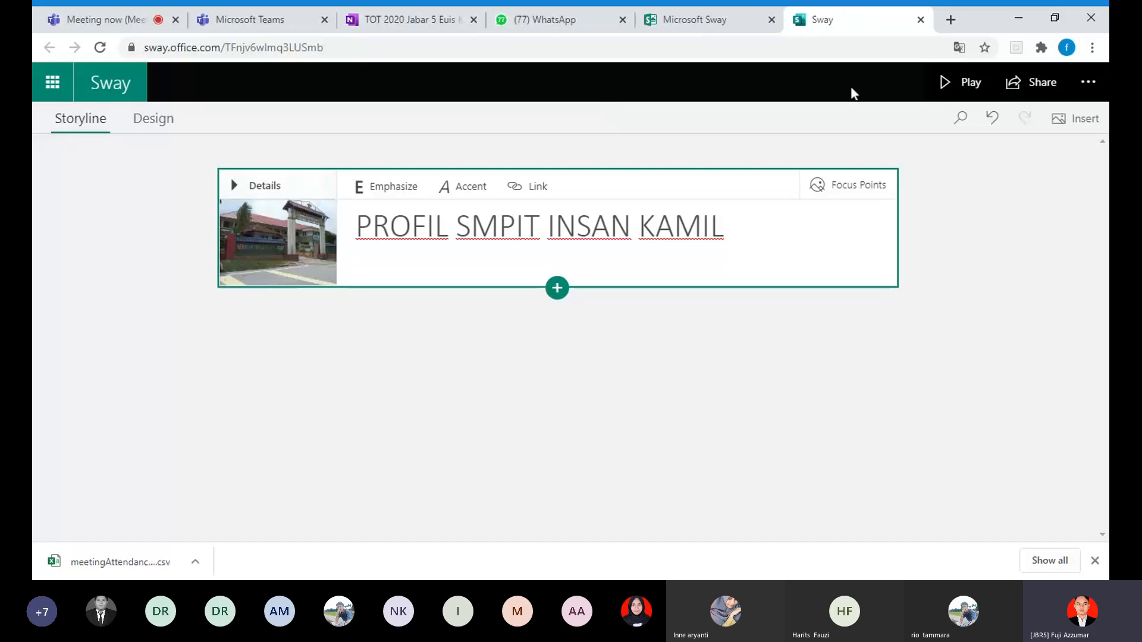
click(955, 94)
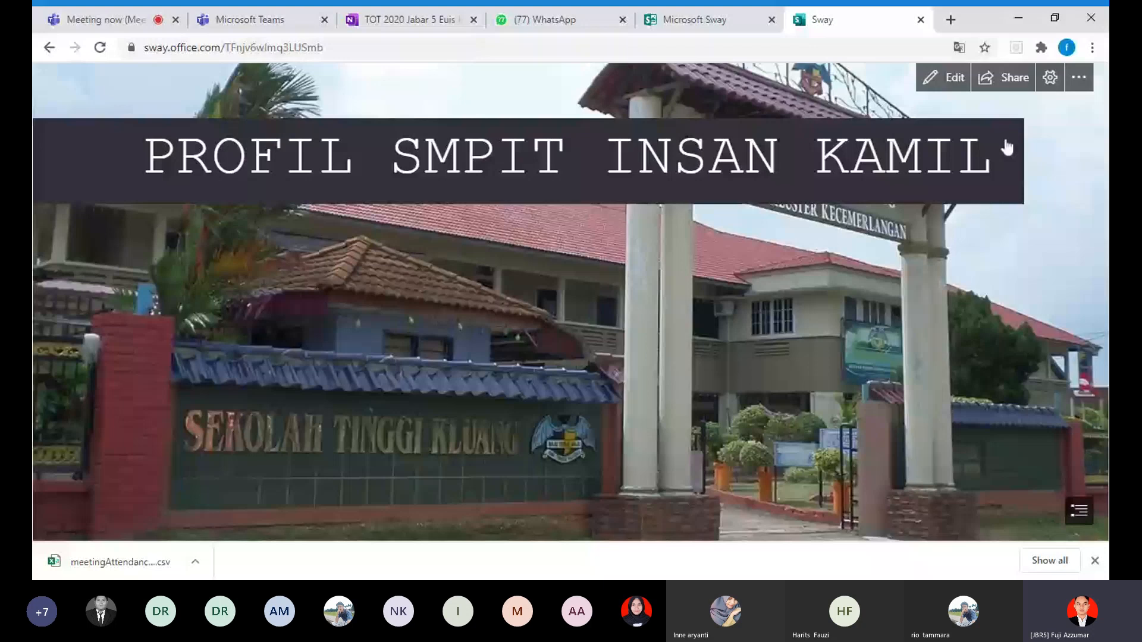
click(947, 84)
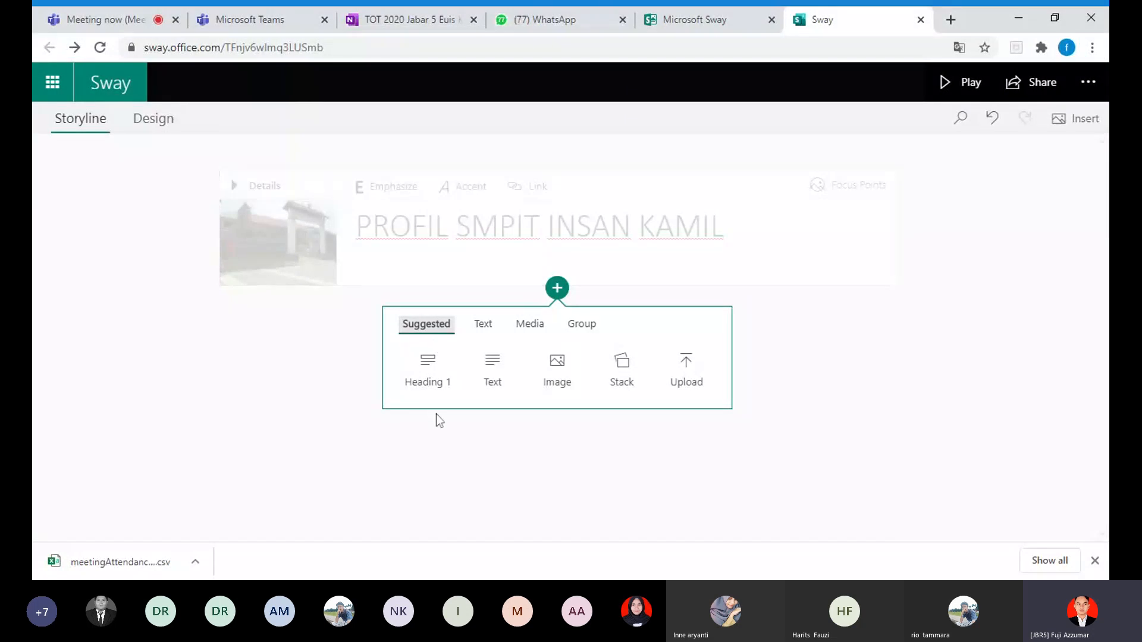
Step: Add a Heading 1 card below the title with the text "Visi dan Misi Sekolah"
click(426, 385)
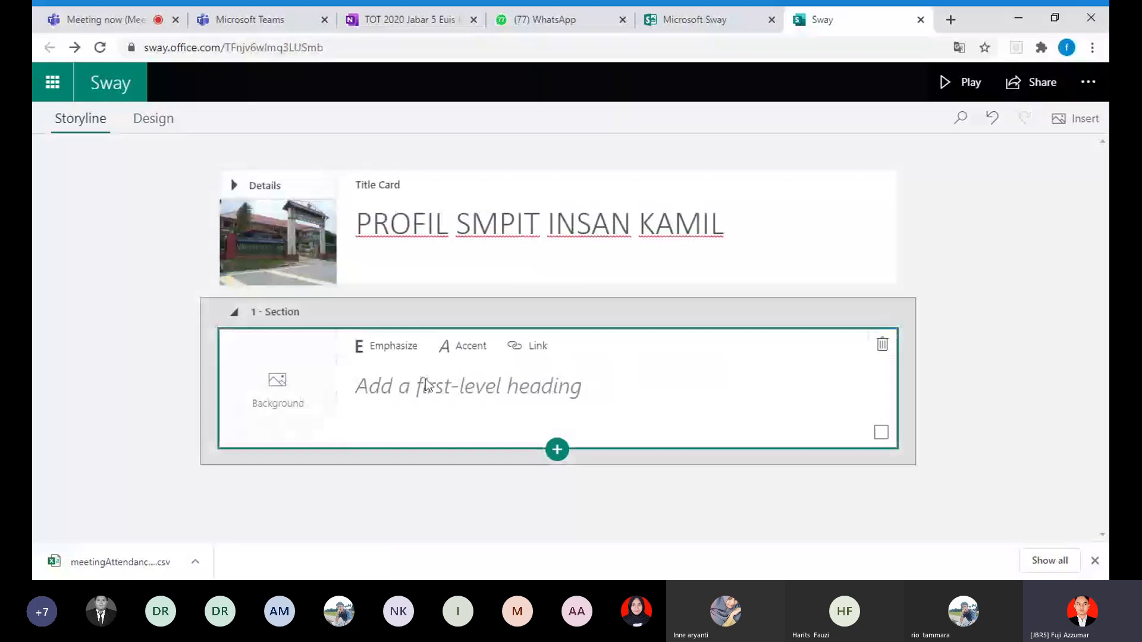
click(426, 386)
text(V)
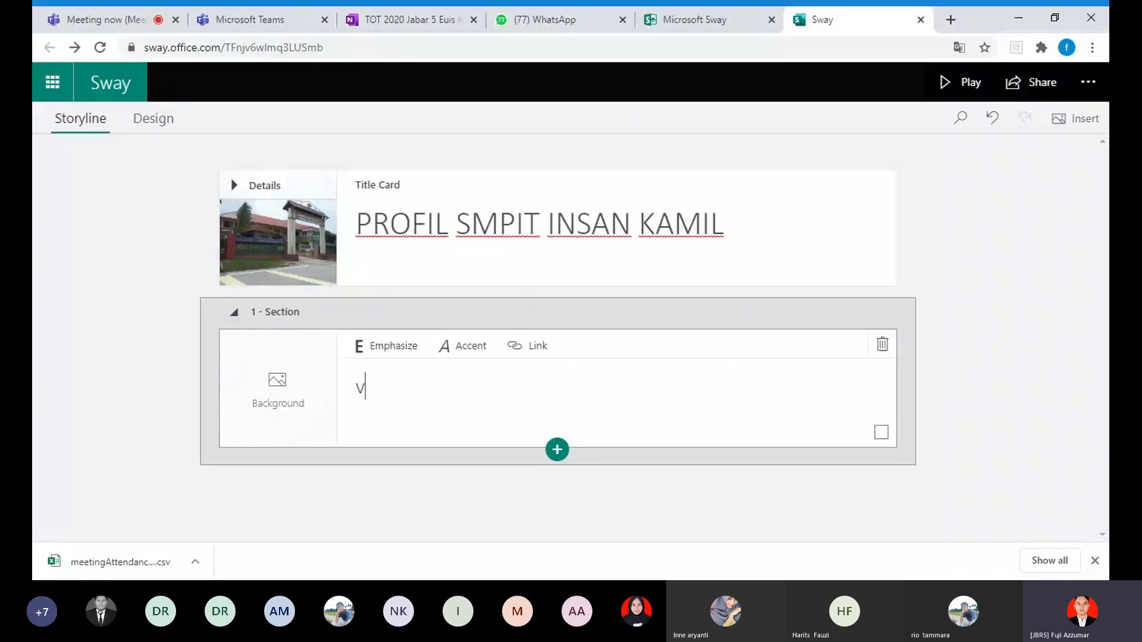
text(ISI )
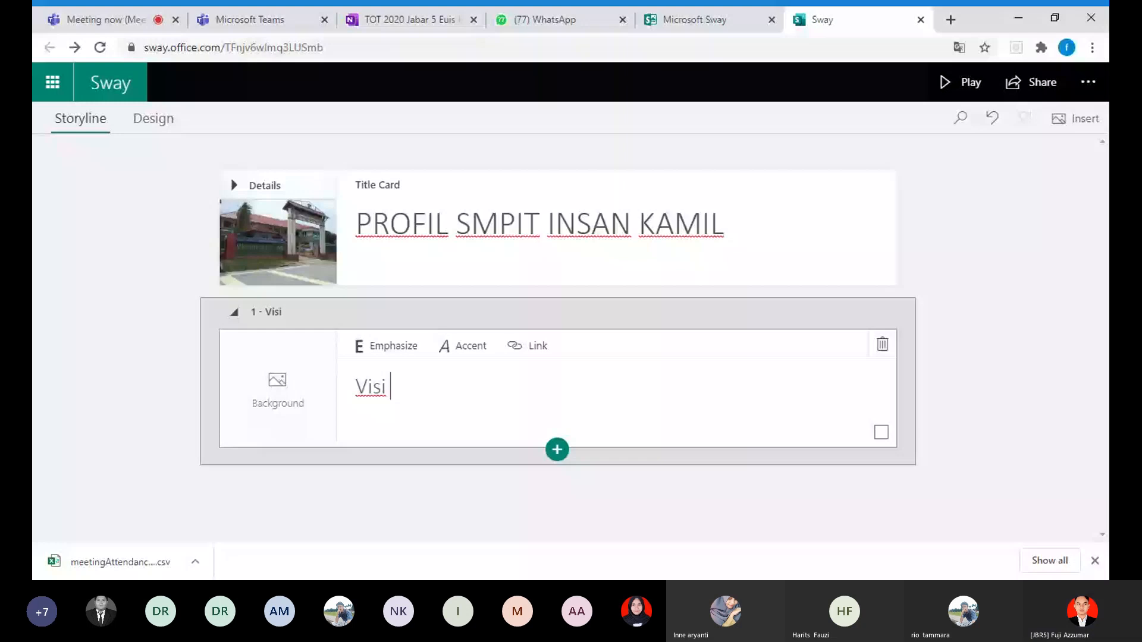
text(dan Misi )
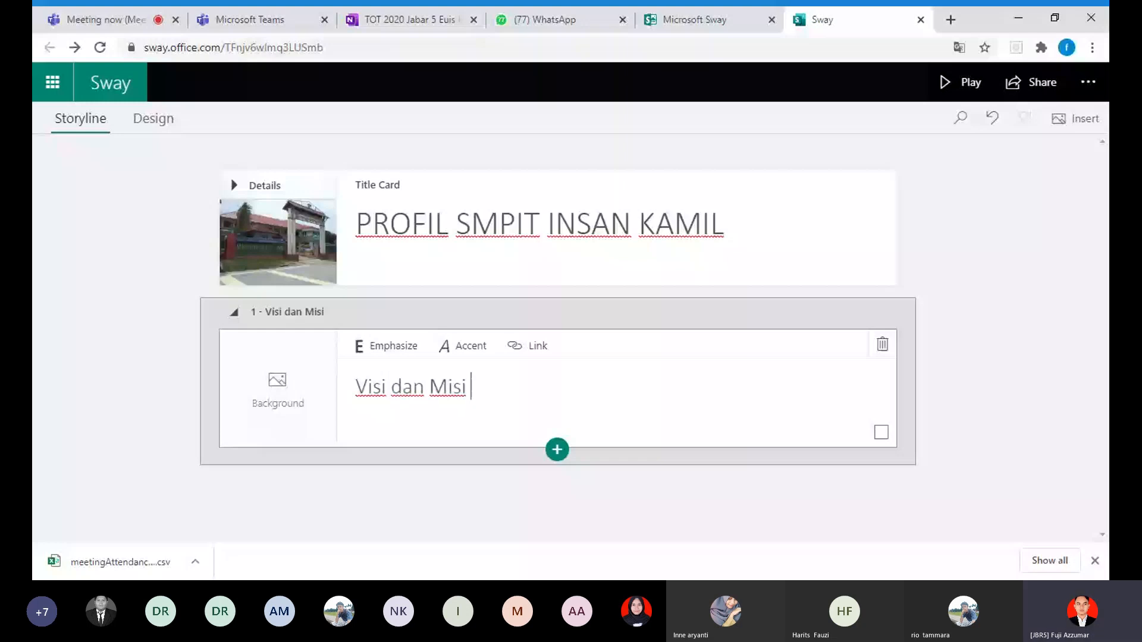
text(Sekolah)
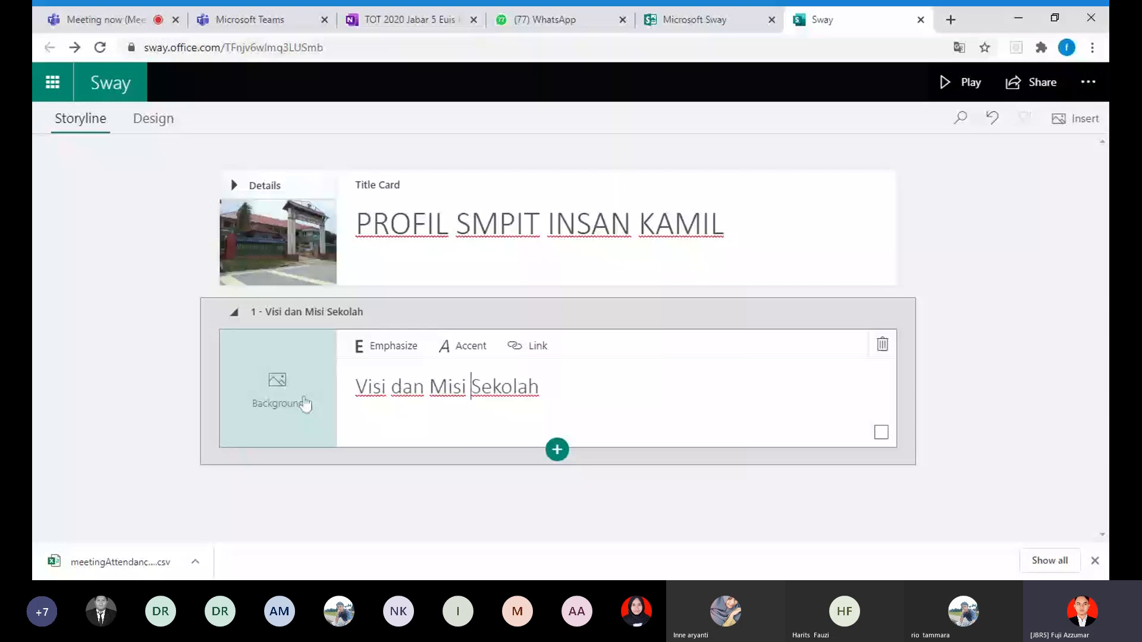
Step: Try accent formatting on the whole section heading and remove it again
drag(539, 386, 368, 386)
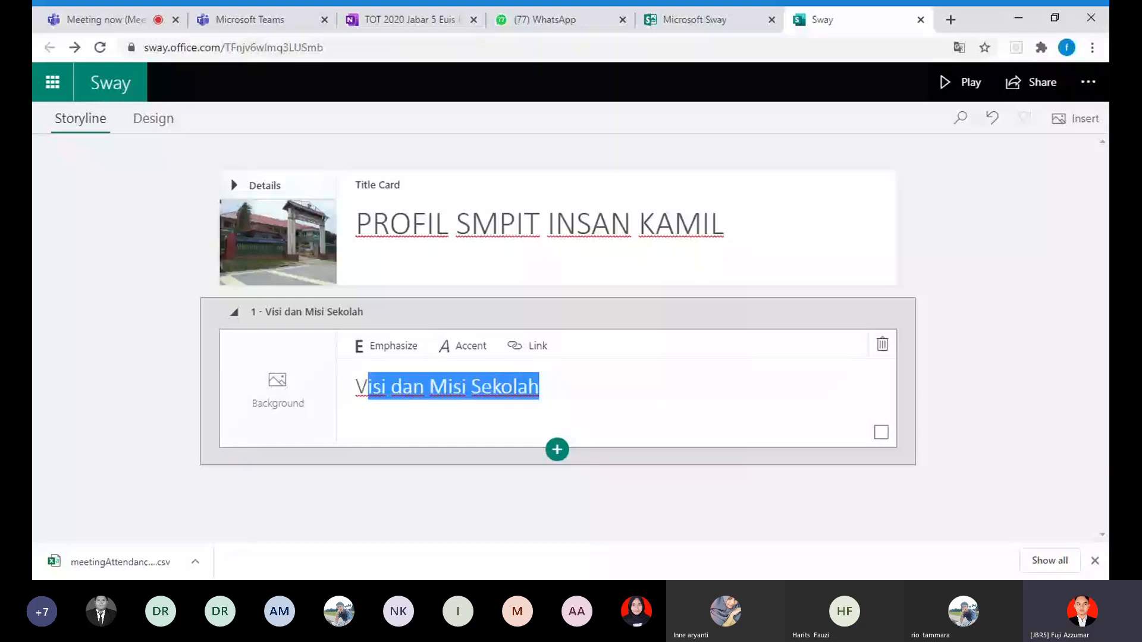
key(shift+Left)
click(465, 354)
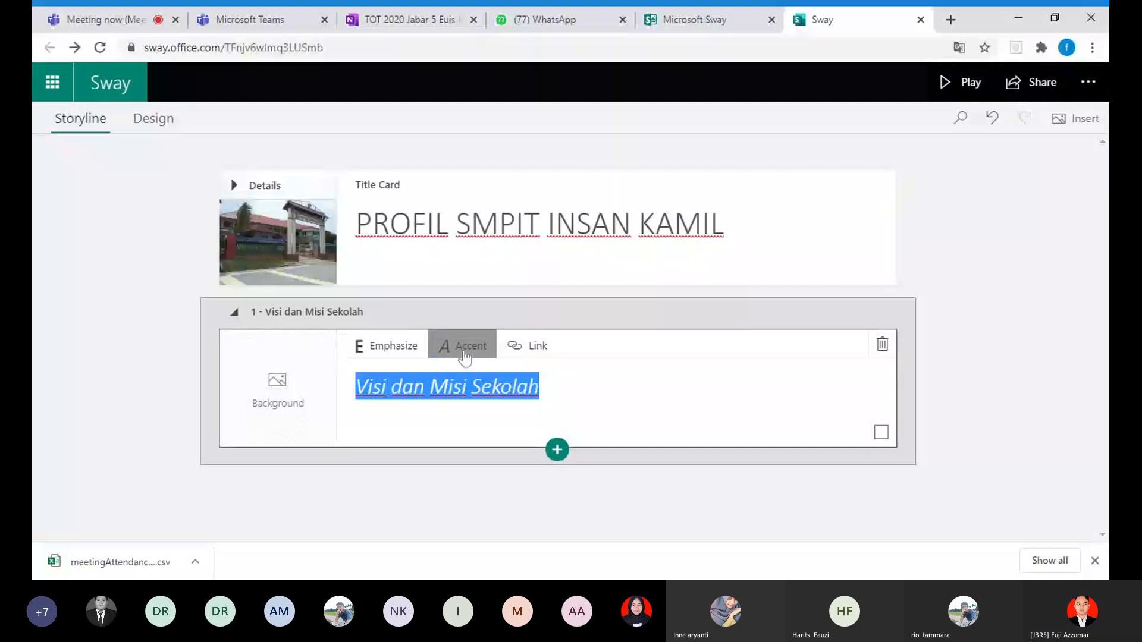
click(464, 355)
Step: Apply Emphasize to the whole section heading "Visi dan Misi Sekolah"
click(403, 387)
drag(540, 387, 355, 386)
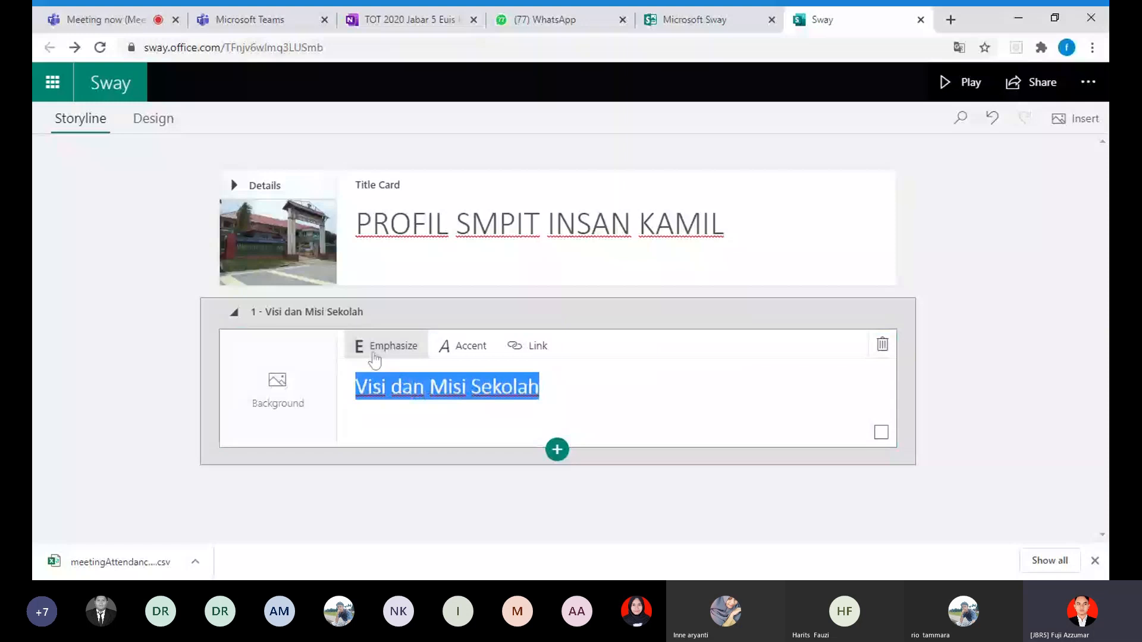
drag(540, 387, 356, 387)
click(448, 386)
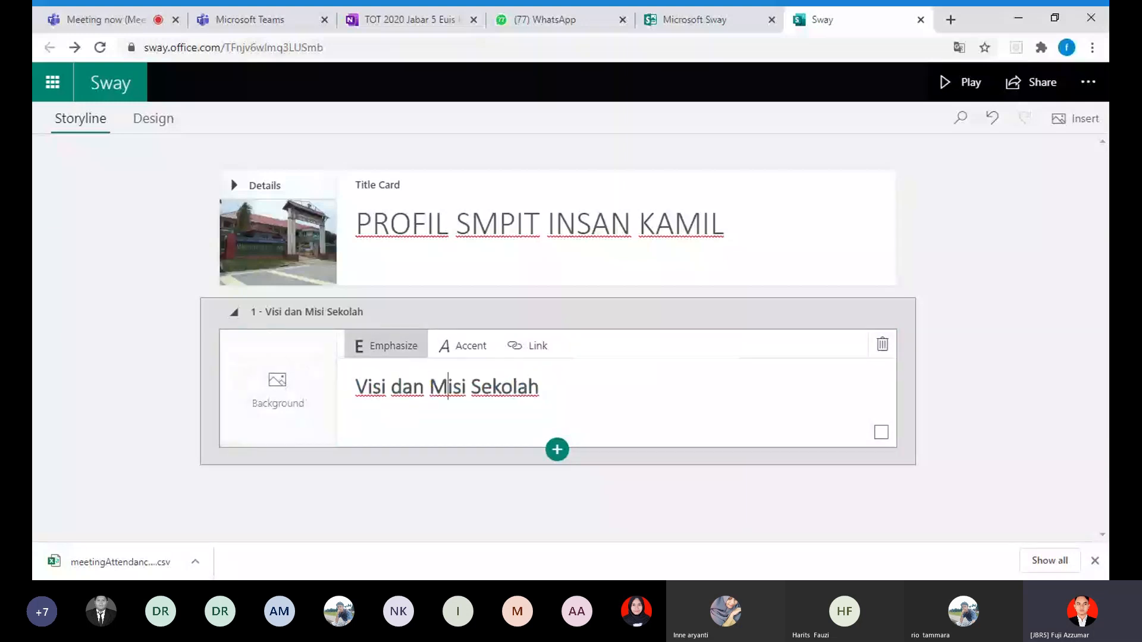
Step: Search Bing Images for "visi" to find a background for the section heading card
click(280, 413)
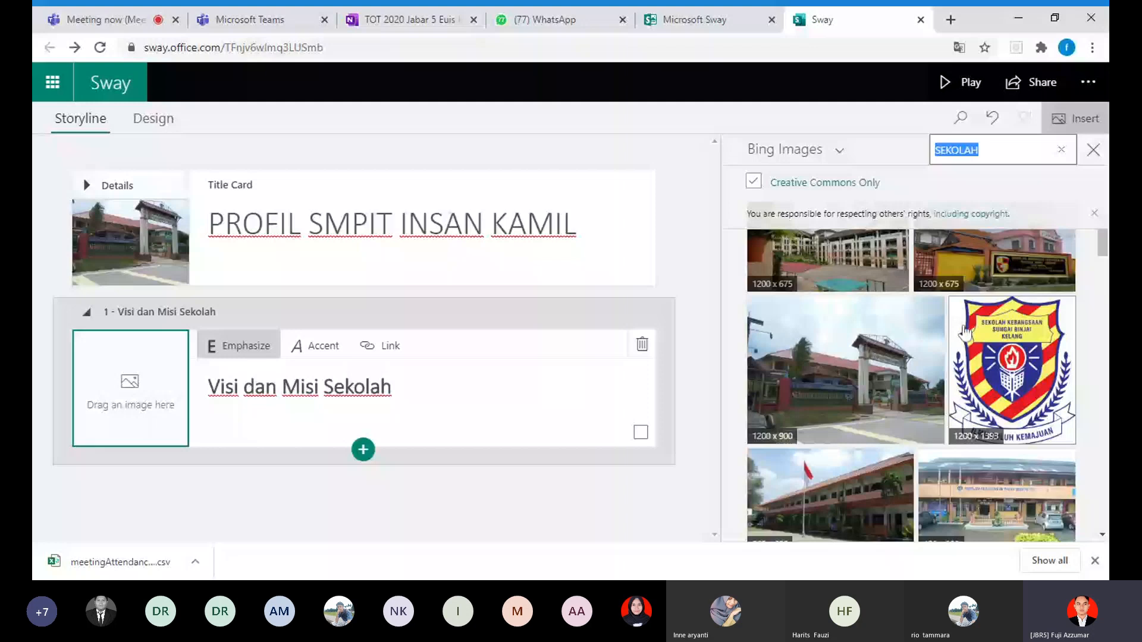
text(visi)
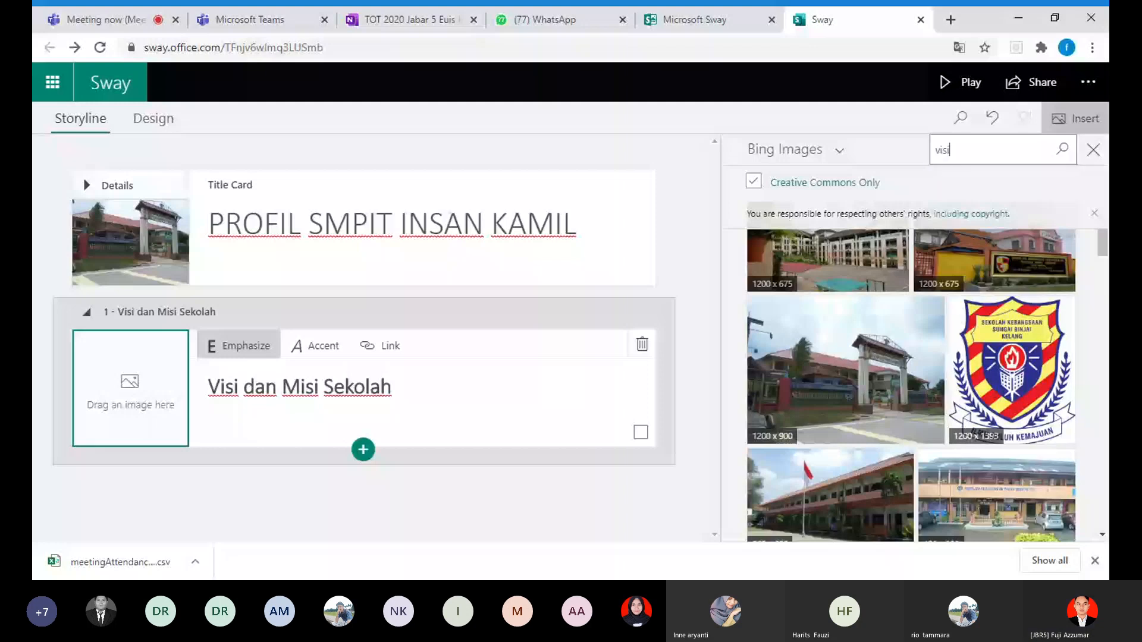
key(Return)
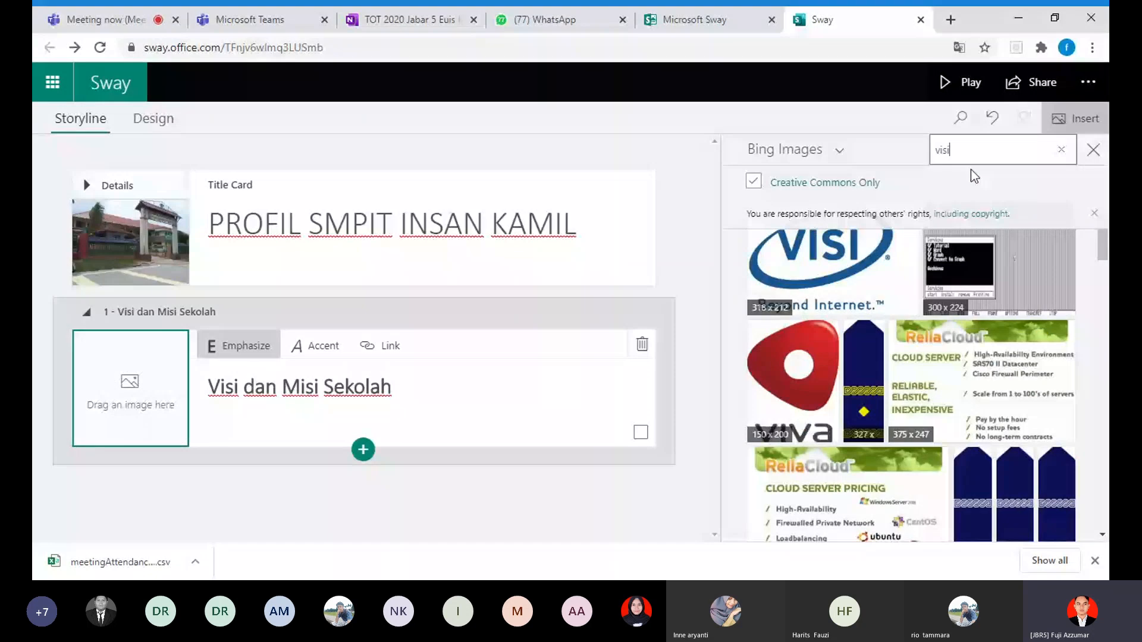
Step: Try the image search with "vision" and return to the search word "visi"
text(on)
key(Return)
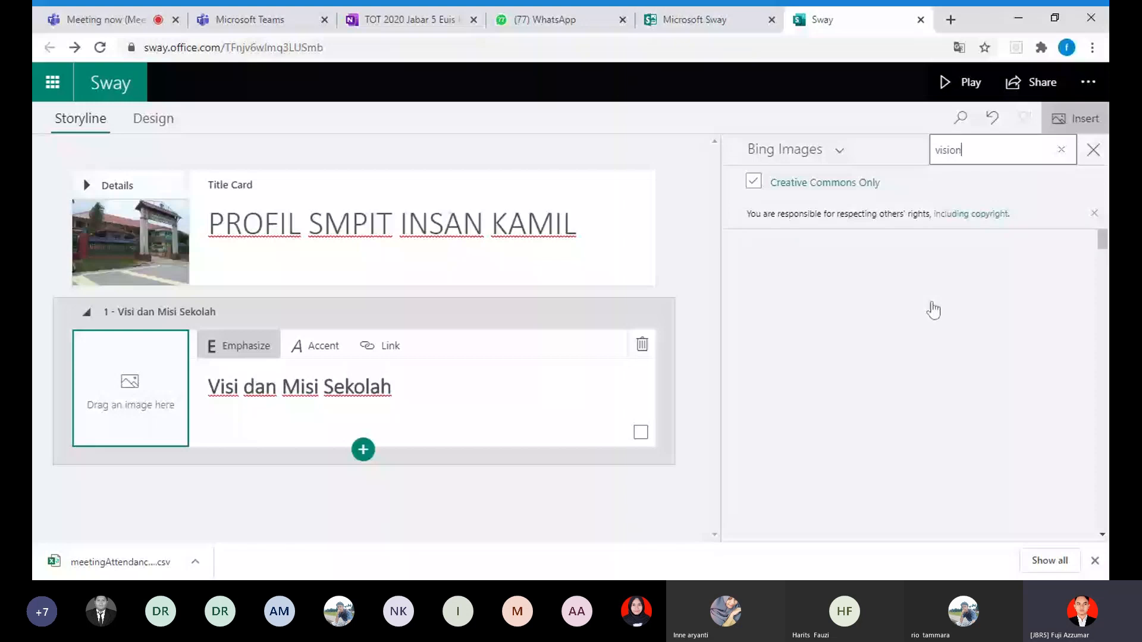
key(BackSpace)
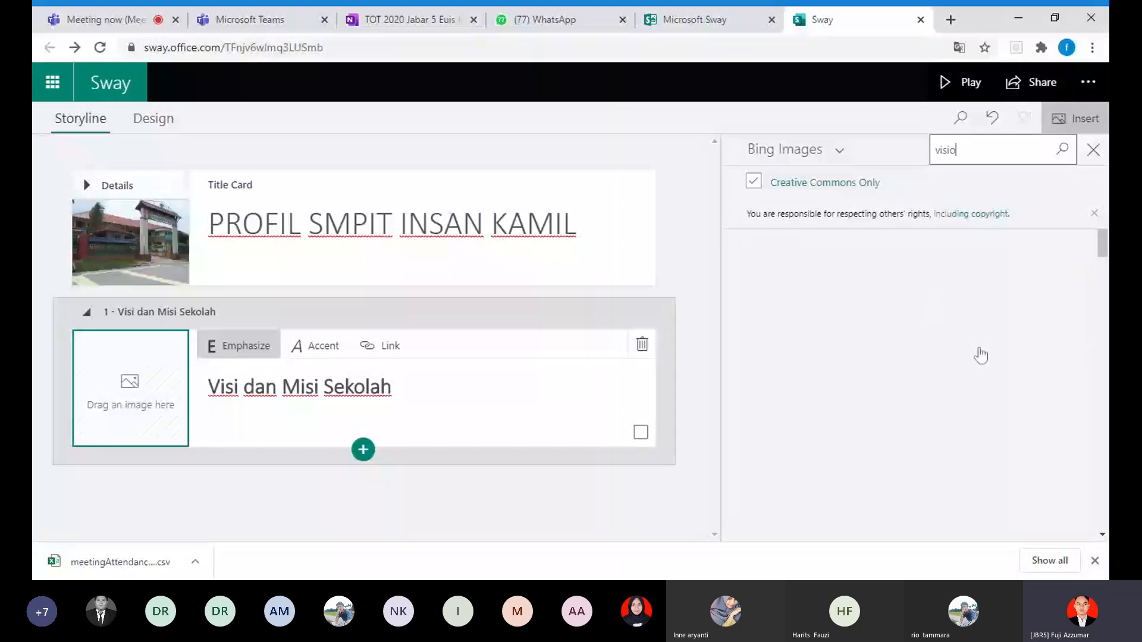
key(BackSpace)
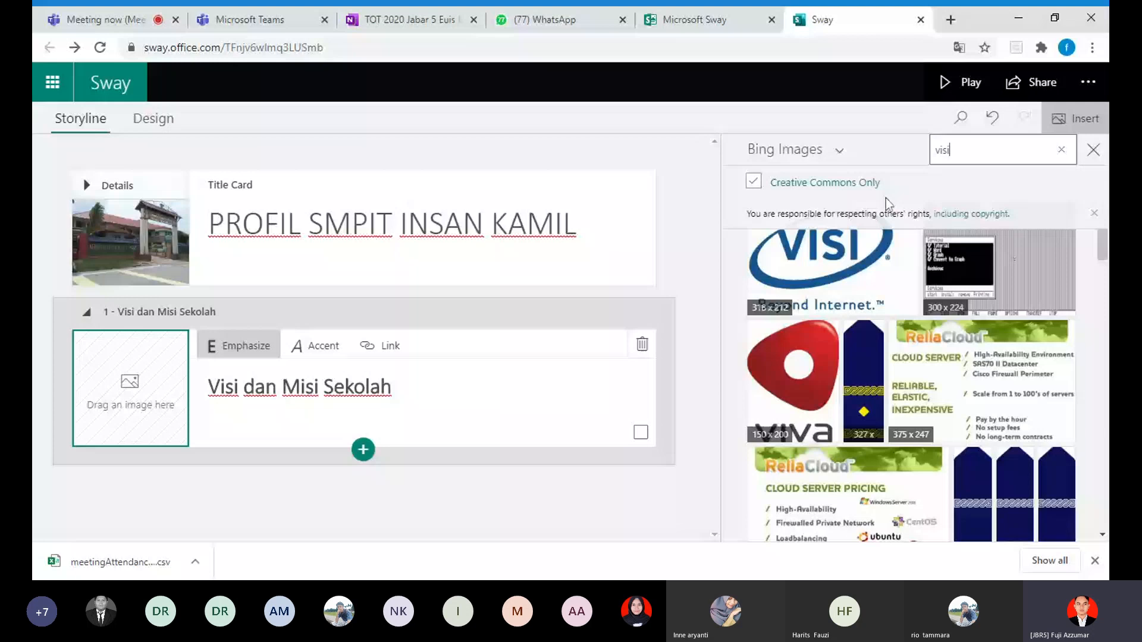
Step: Set the blue "VISI" logo from the image results as the background of the "Visi dan Misi Sekolah" heading card and close the image search
click(842, 157)
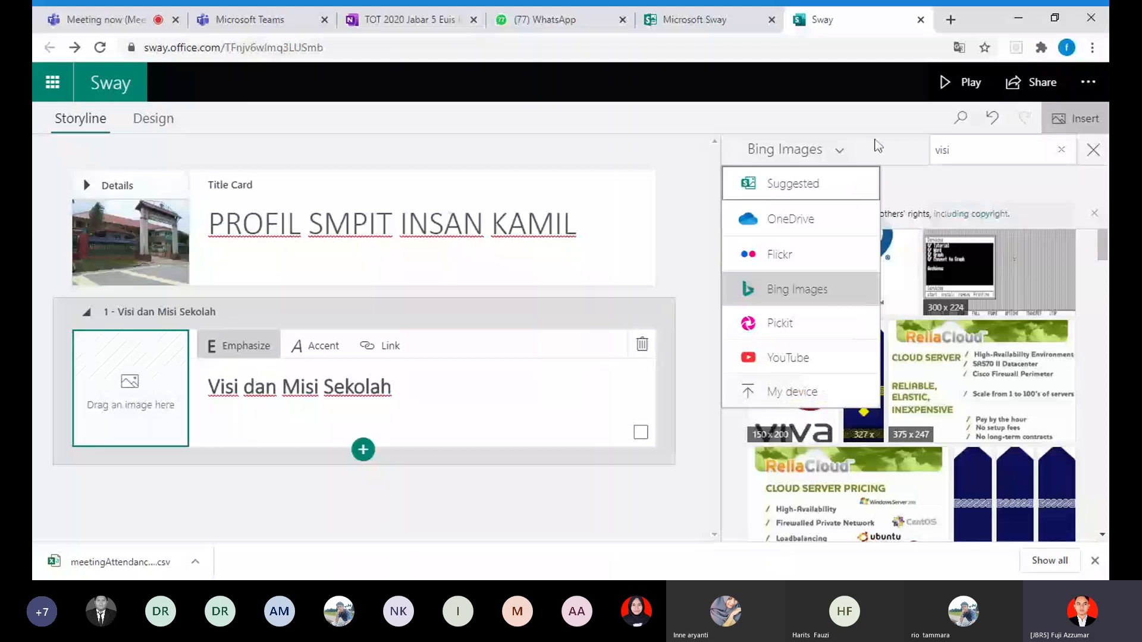
scroll(920, 434, down, 1)
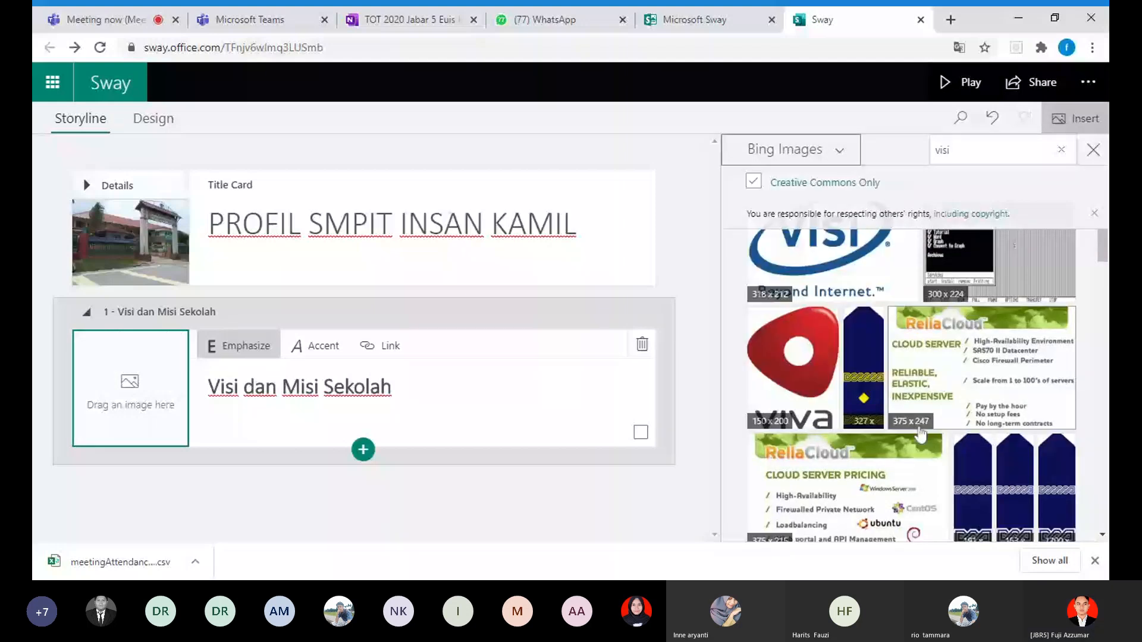
scroll(861, 267, up, 1)
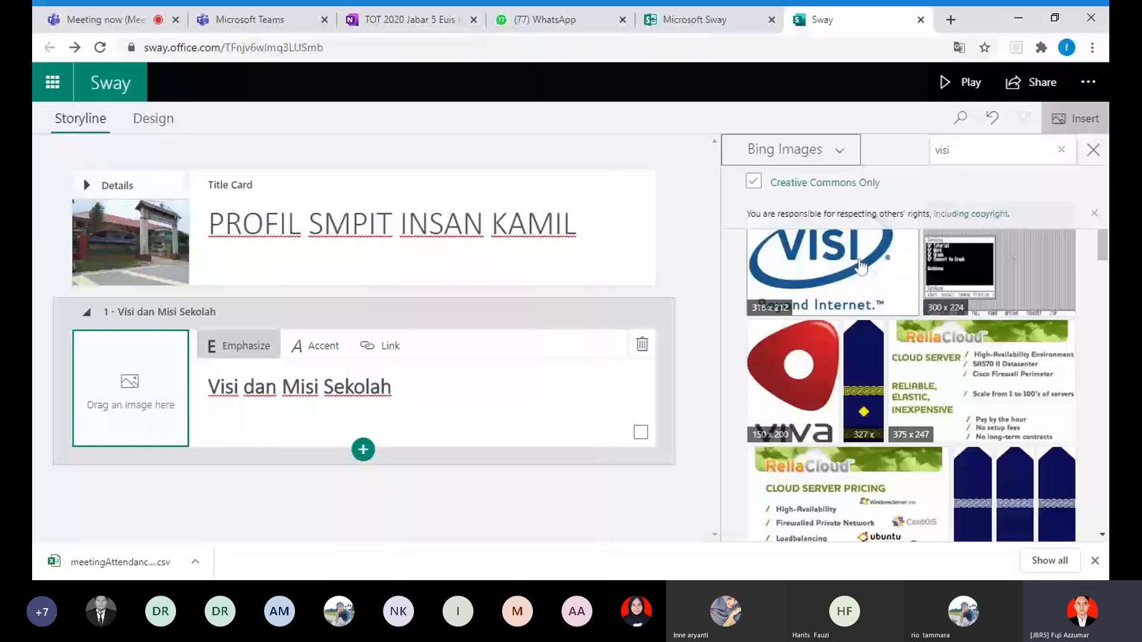
click(861, 267)
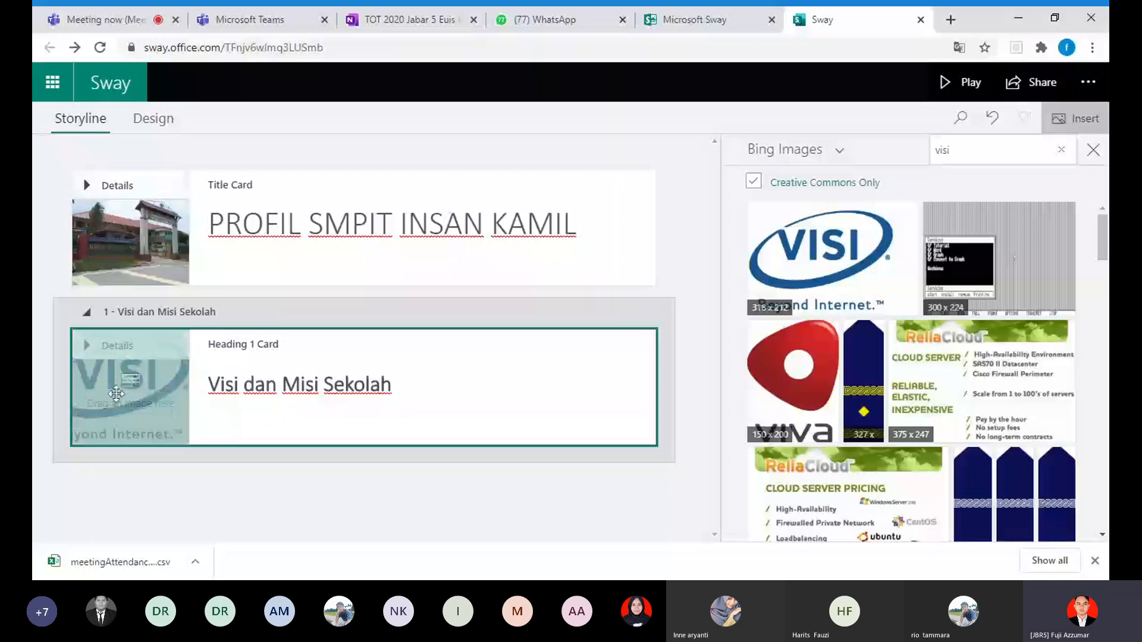
drag(116, 394, 119, 396)
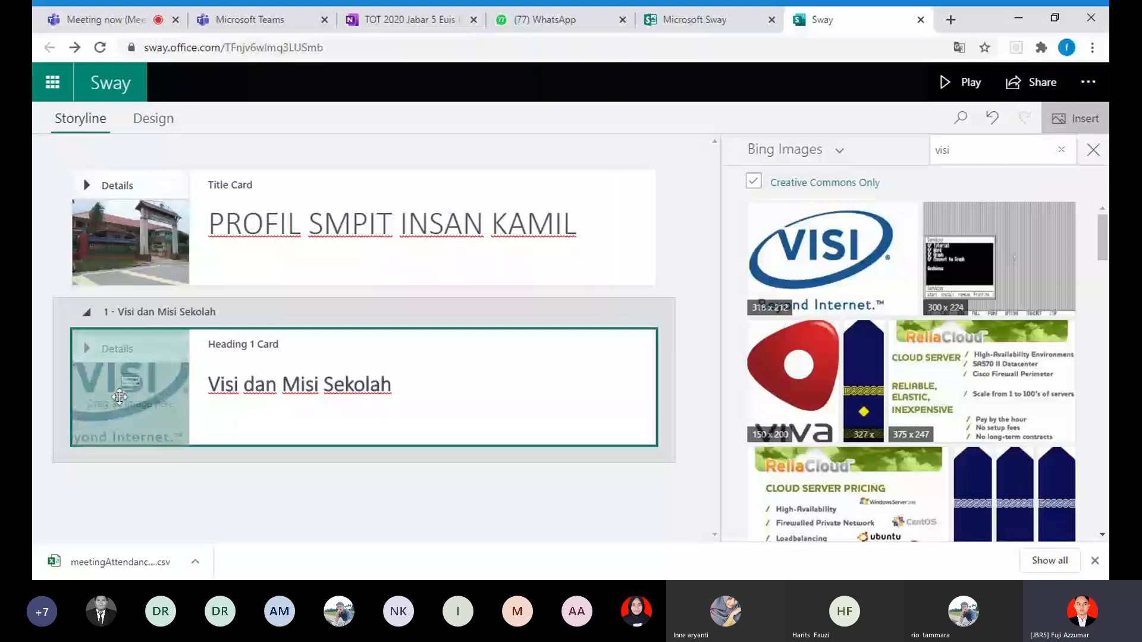
drag(119, 397, 208, 429)
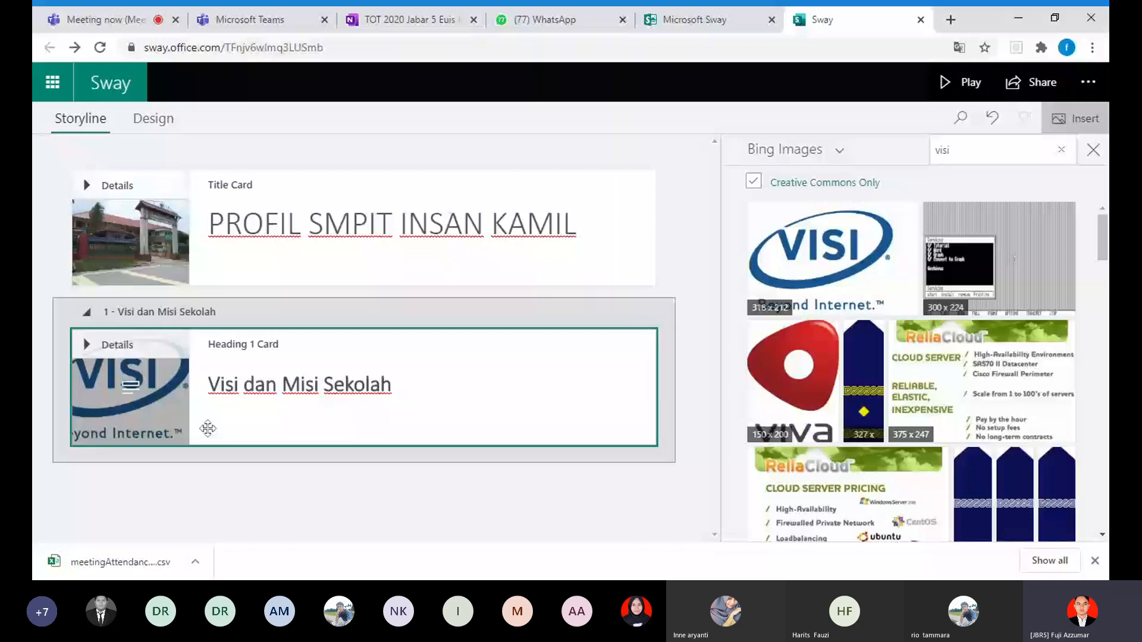
click(1094, 150)
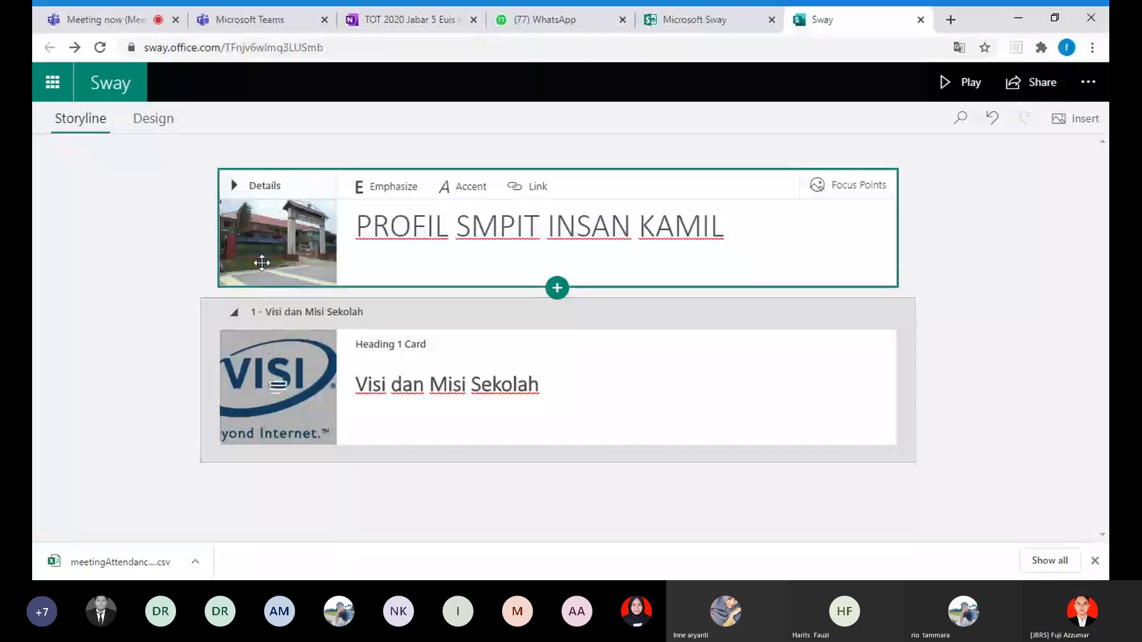
Step: Collapse the section "Visi dan Misi Sekolah" and expand it again
click(234, 312)
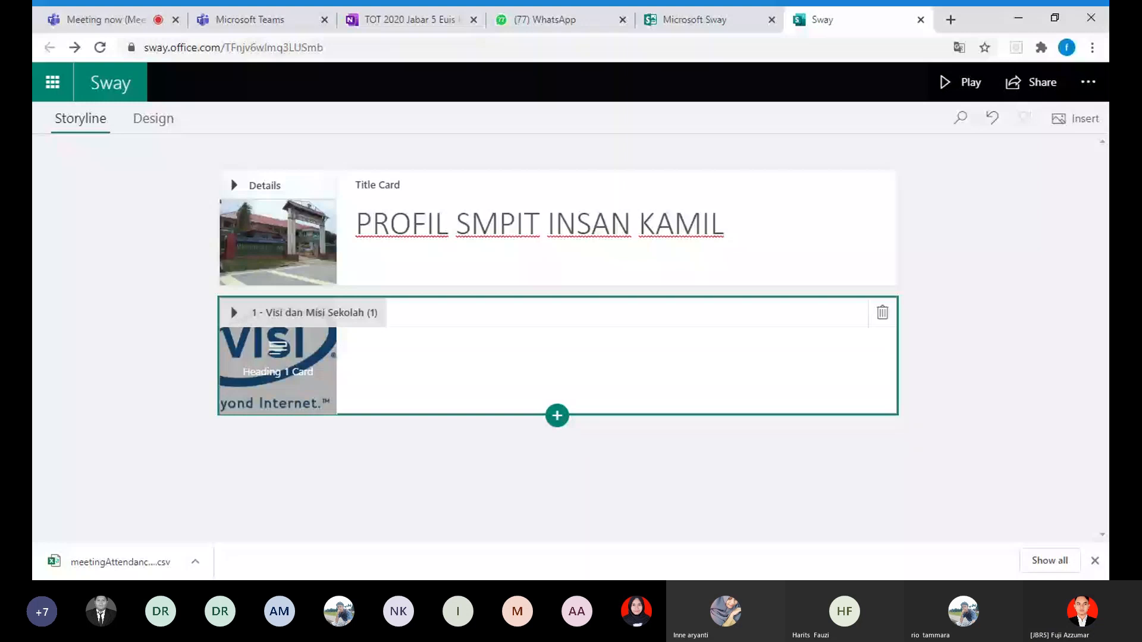
click(235, 314)
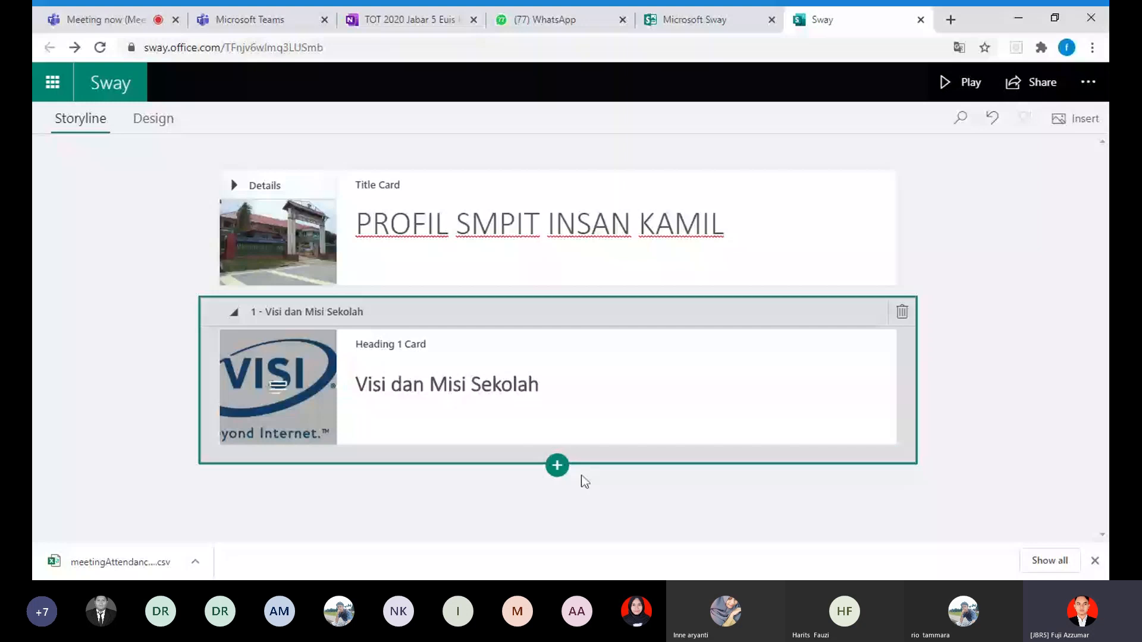
Step: Open the card choices for adding content after the section "Visi dan Misi Sekolah" and compare the text and suggested card types
click(557, 465)
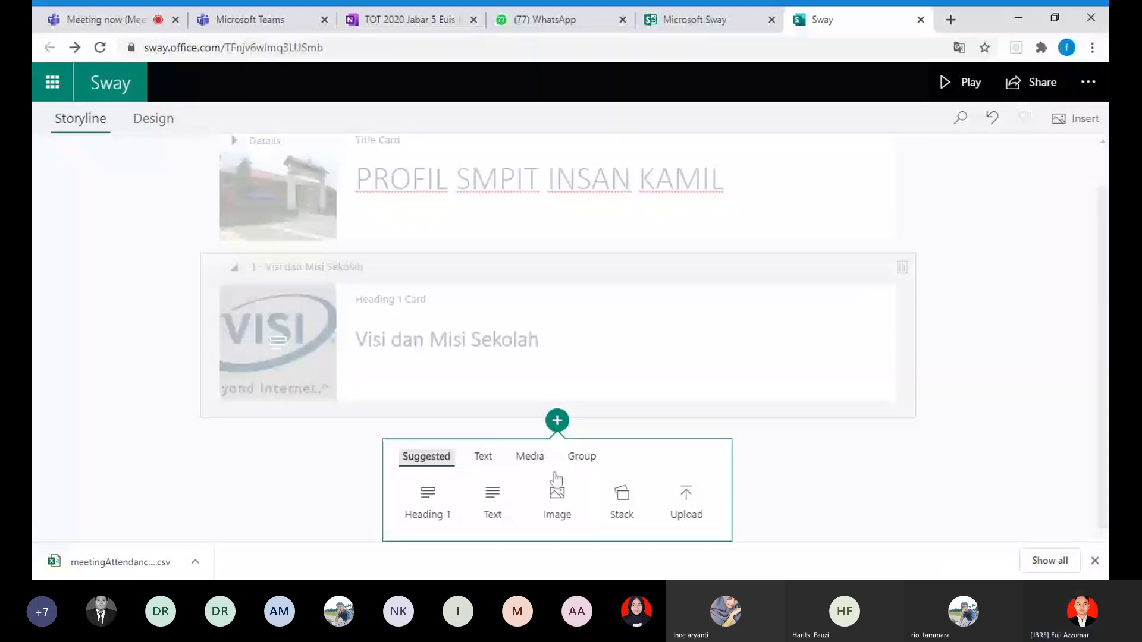
click(483, 458)
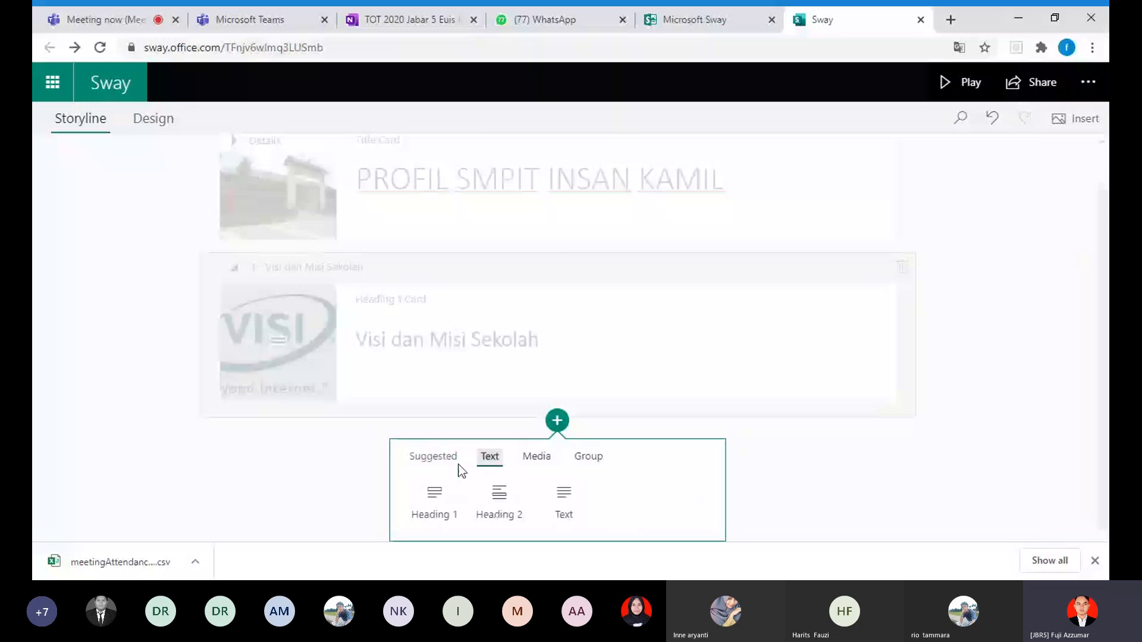
click(462, 470)
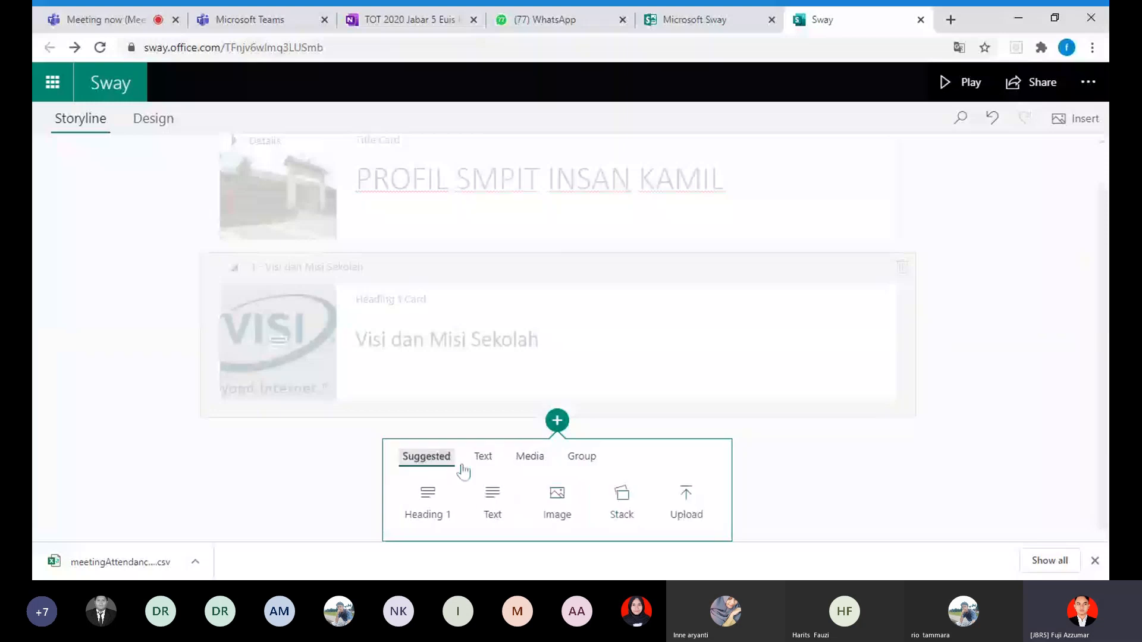
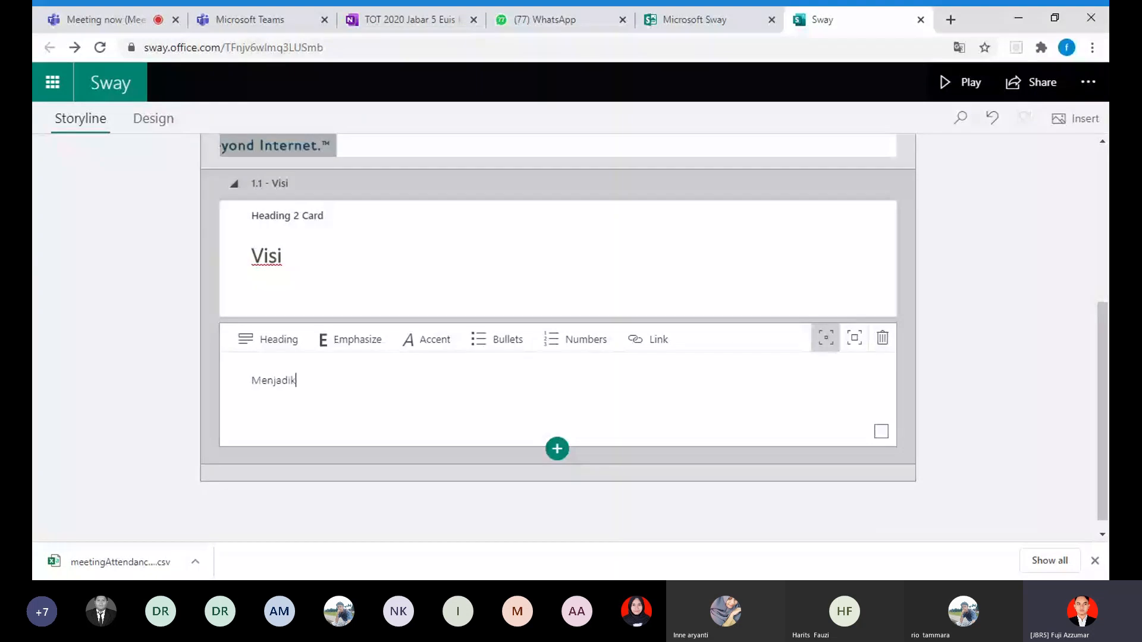
Step: Complete the text card under the Visi heading so it reads "Menjadikan SMPIT menjadi sekolah intersaional di tahun 2025"
text(an s)
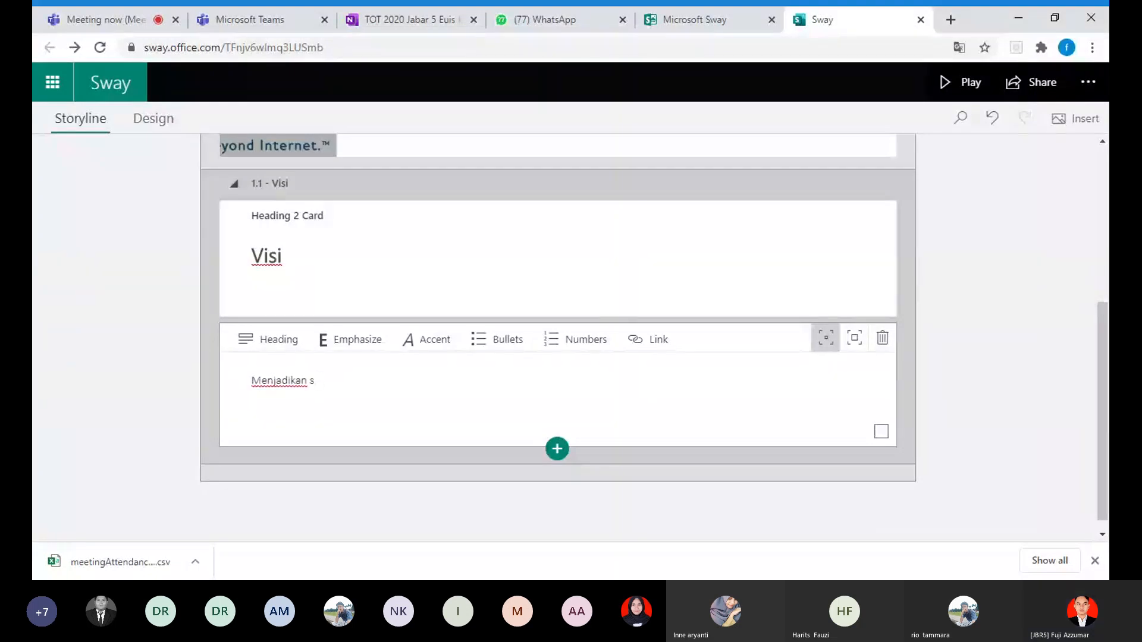
text(ekolah)
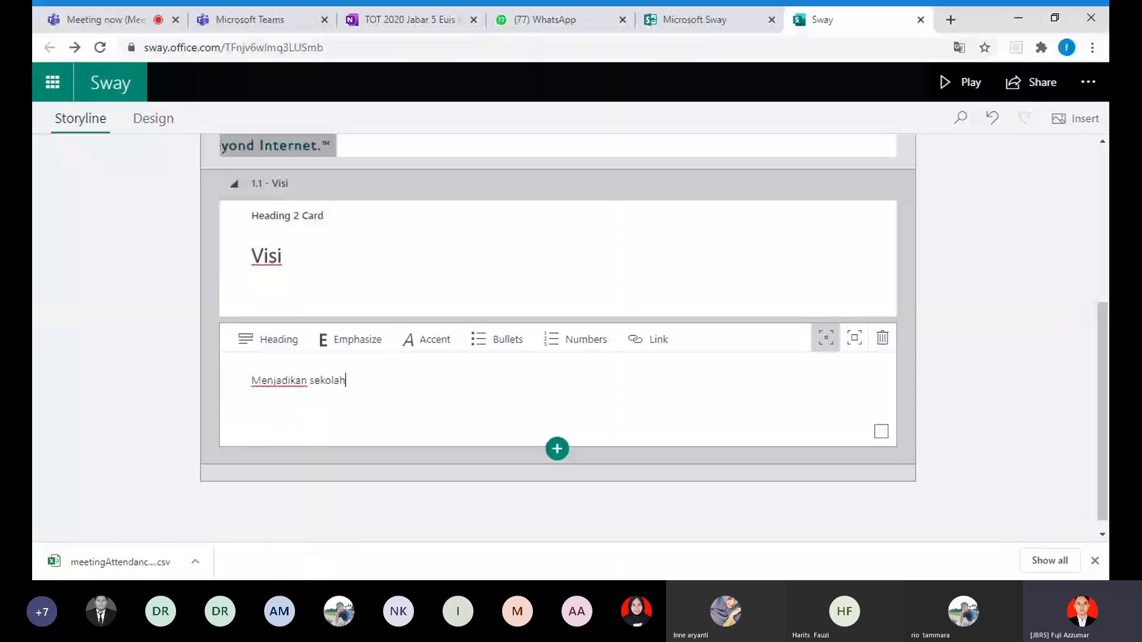
key(BackSpace)
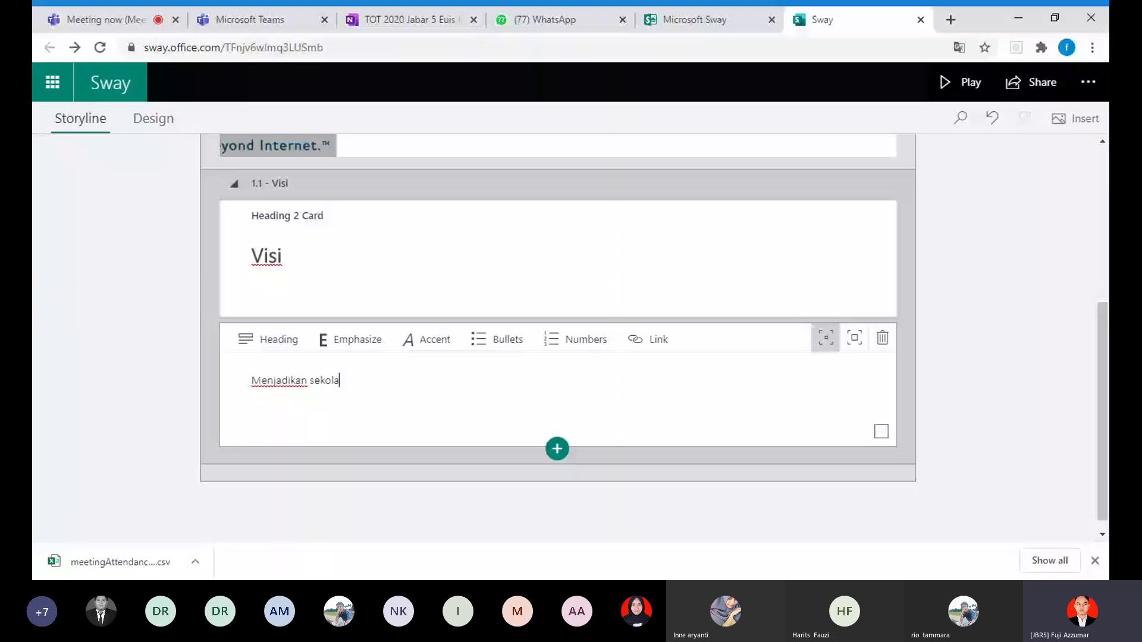
key(BackSpace)
key(BackSpace)
key(BackSpace)
key(BackSpace)
key(BackSpace)
key(BackSpace)
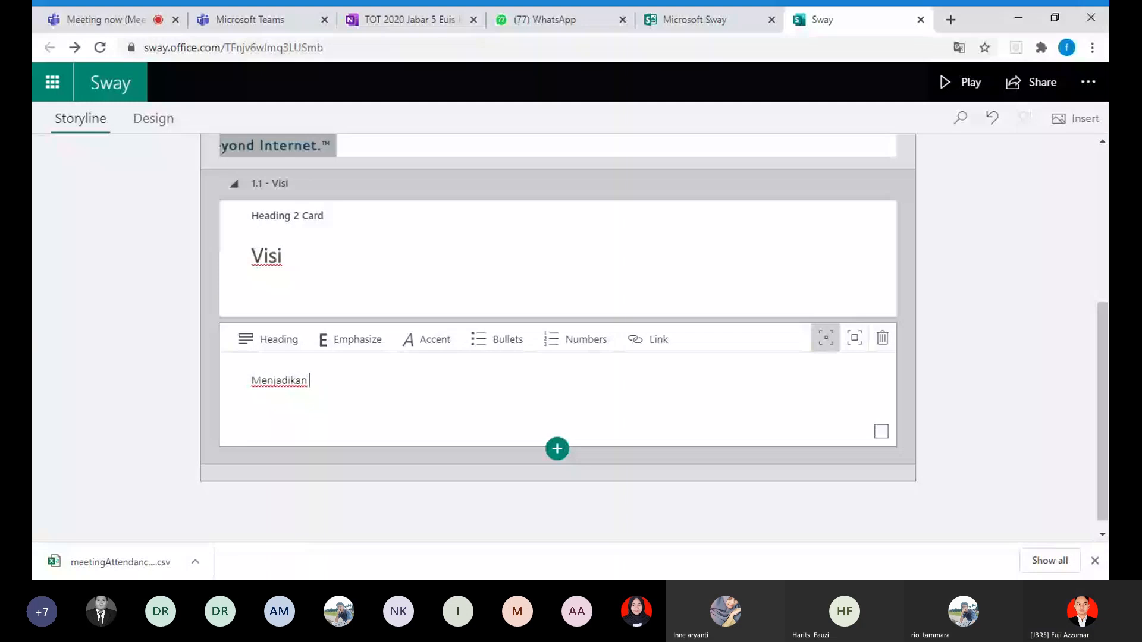
text(SMP)
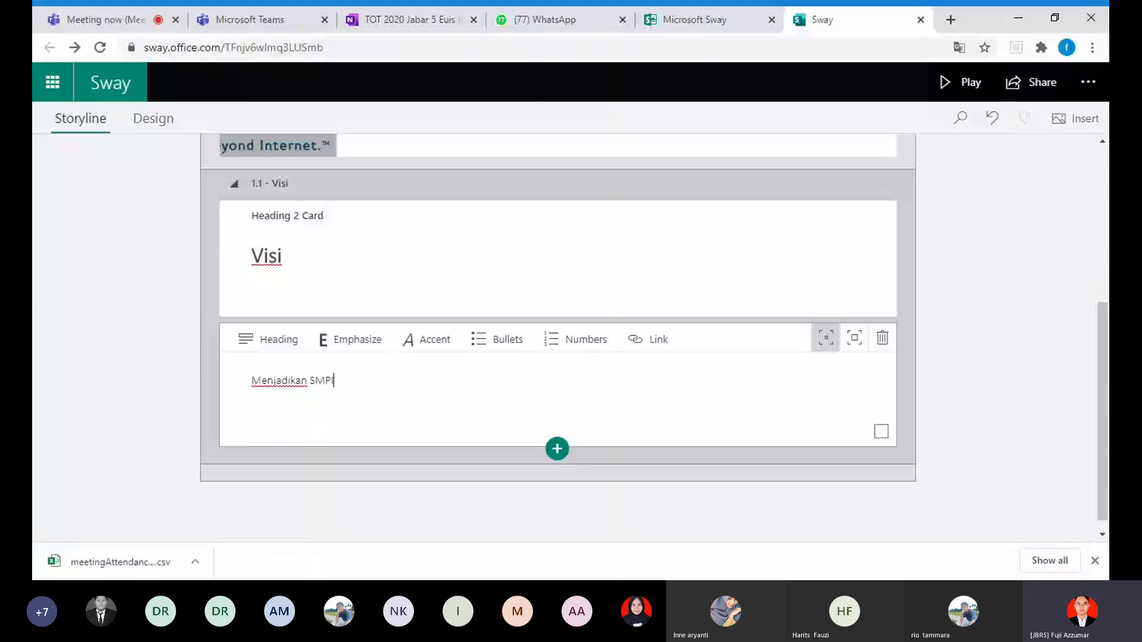
text(IT menjadi )
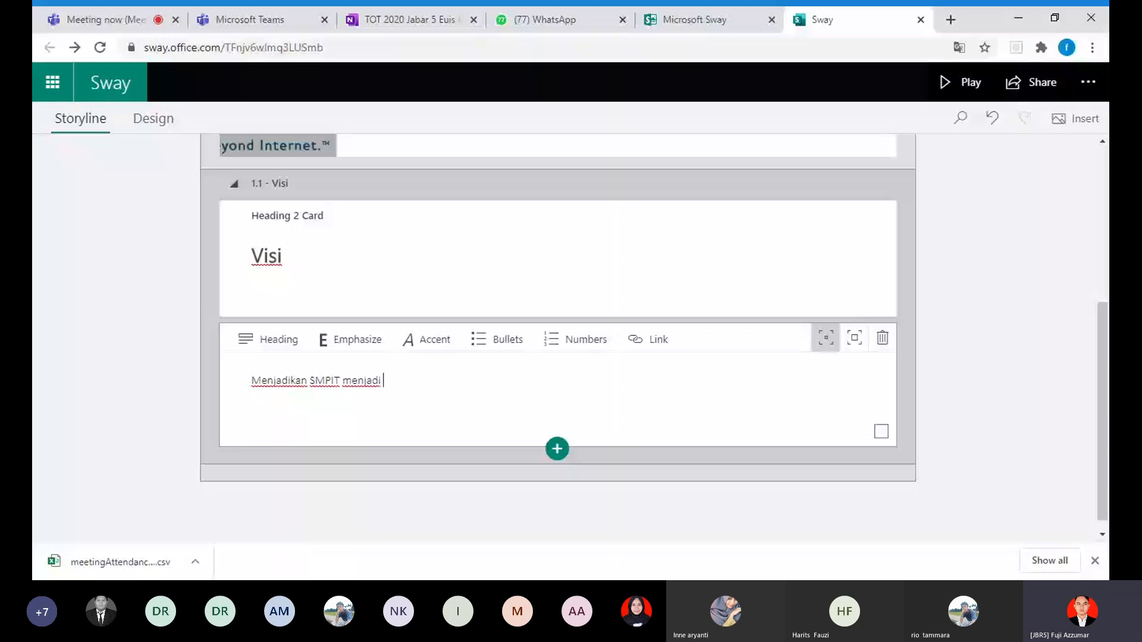
text(sekolah inter)
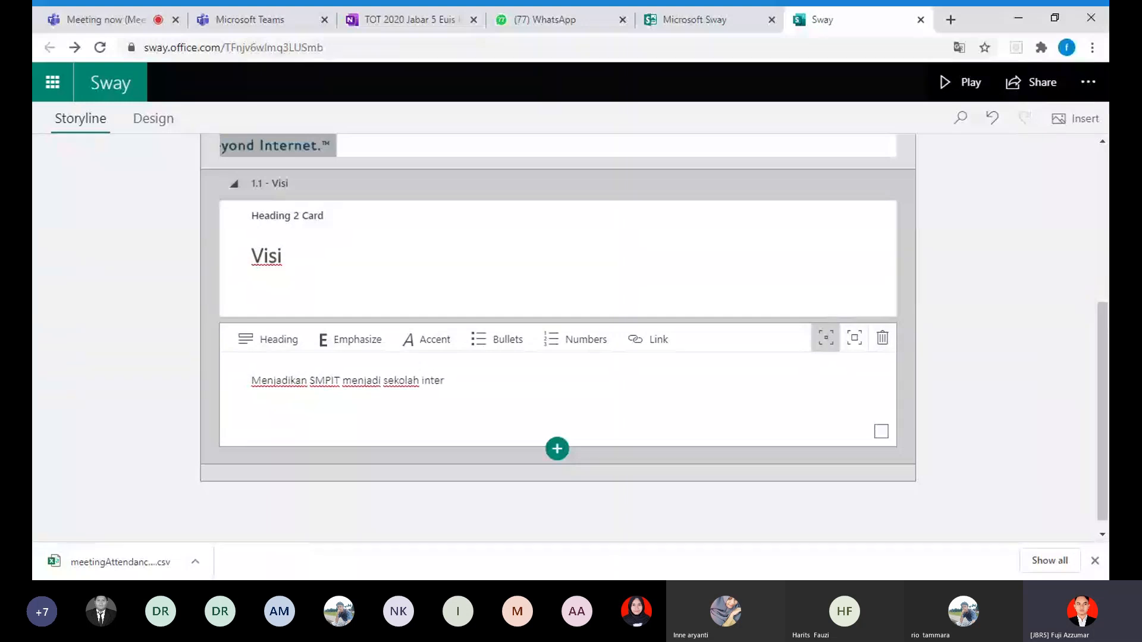
text(saiona)
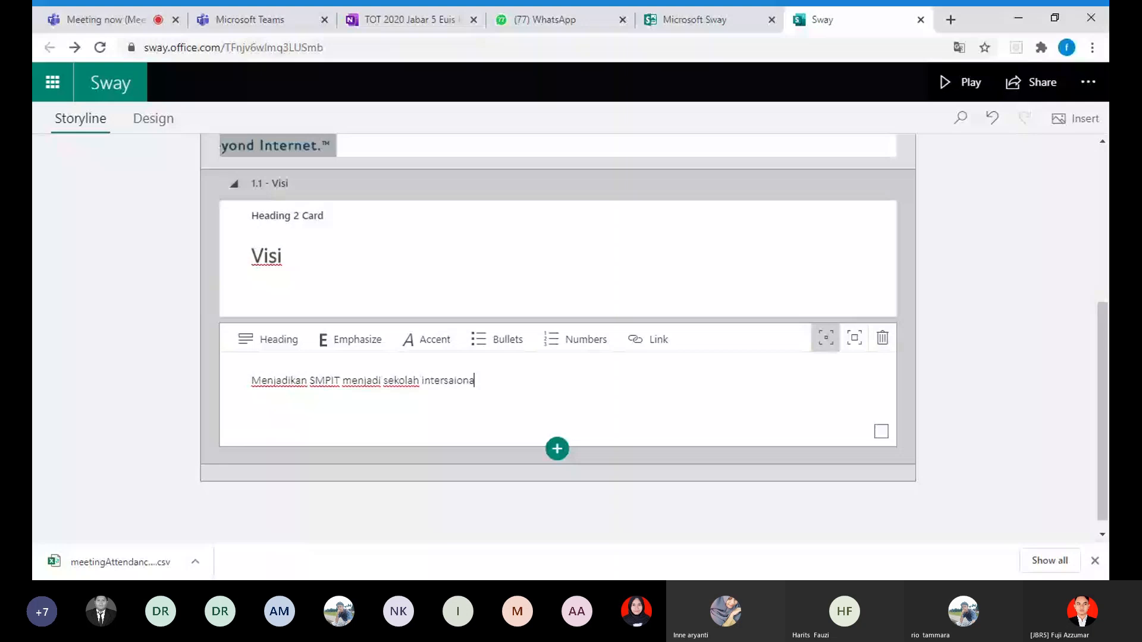
text(l di )
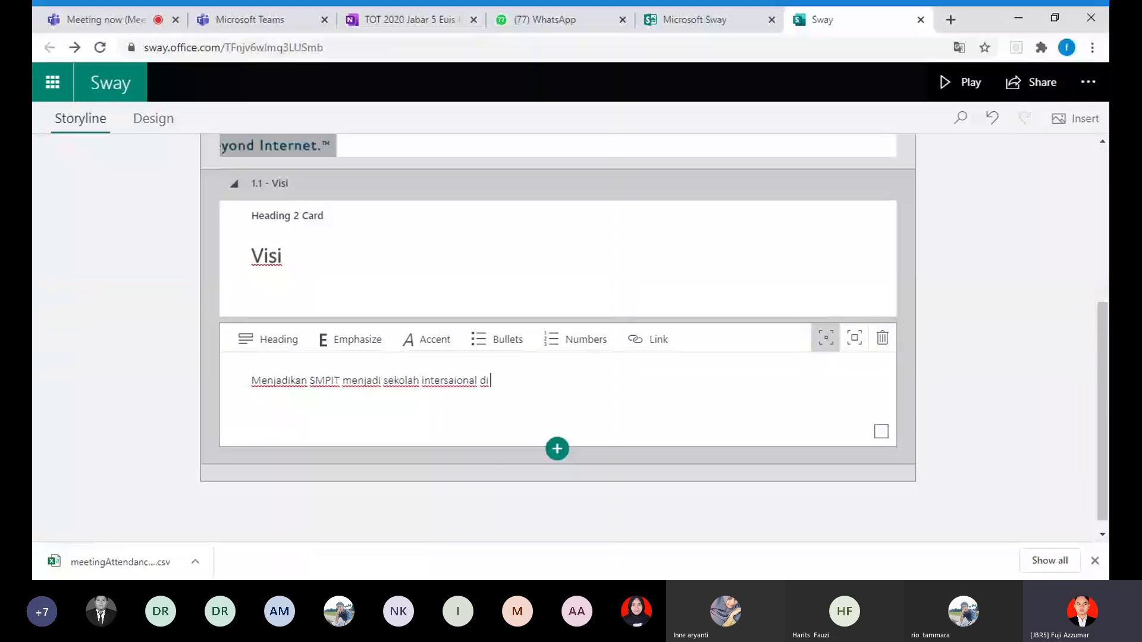
text(tahun 2025)
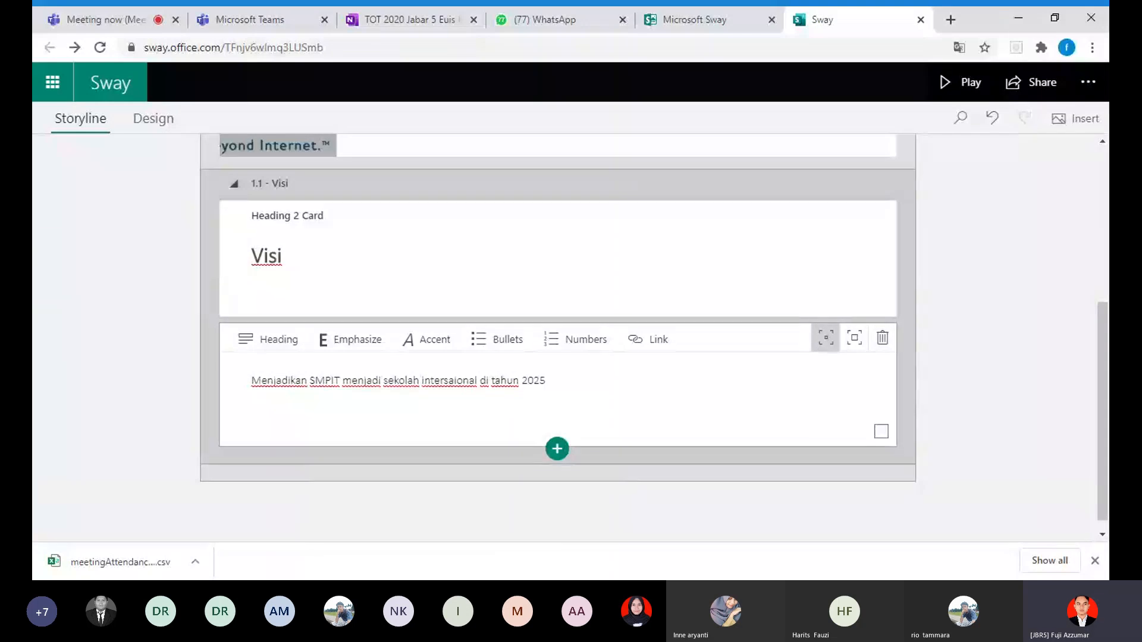
click(910, 357)
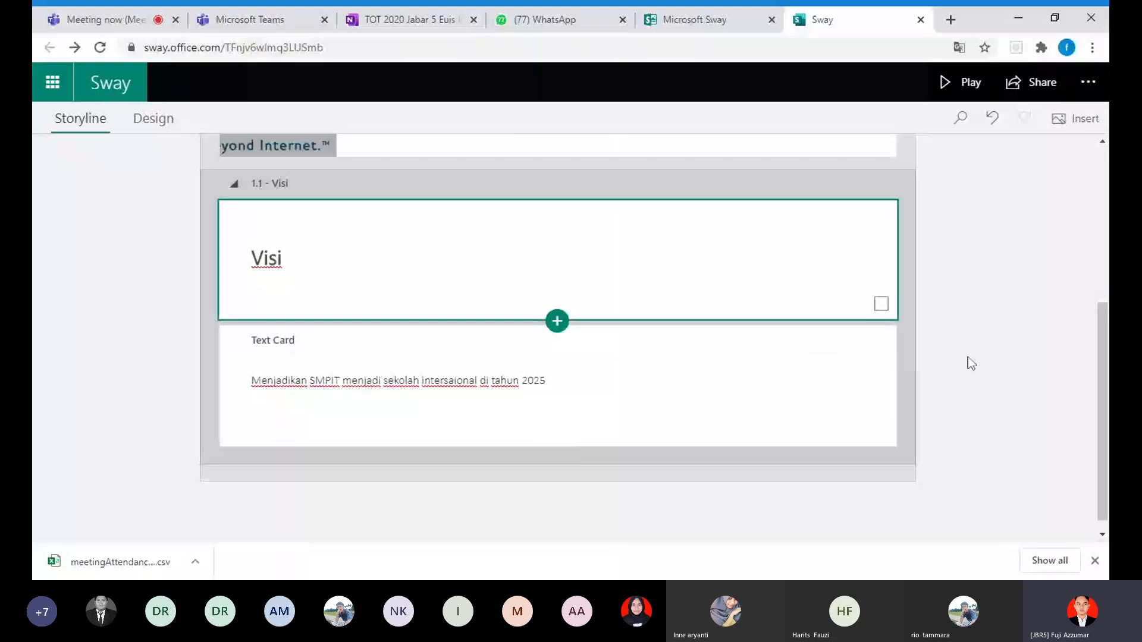
Step: Play the presentation and examine it from the cover to the Visi text at the end
scroll(969, 363, up, 5)
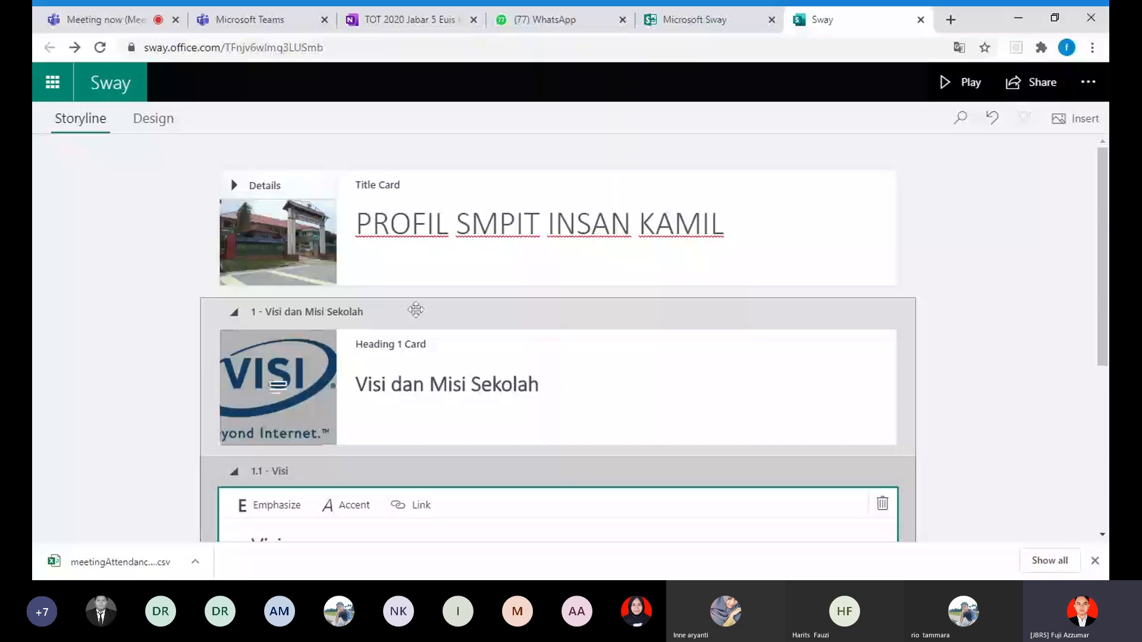
scroll(372, 334, down, 1)
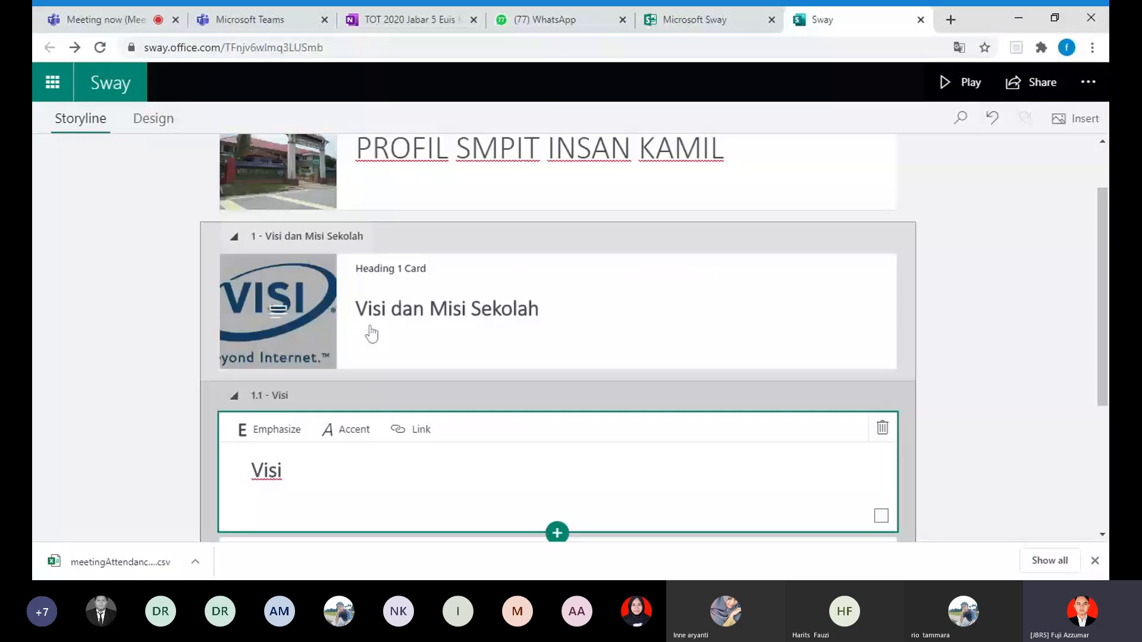
scroll(372, 334, down, 3)
scroll(372, 335, up, 2)
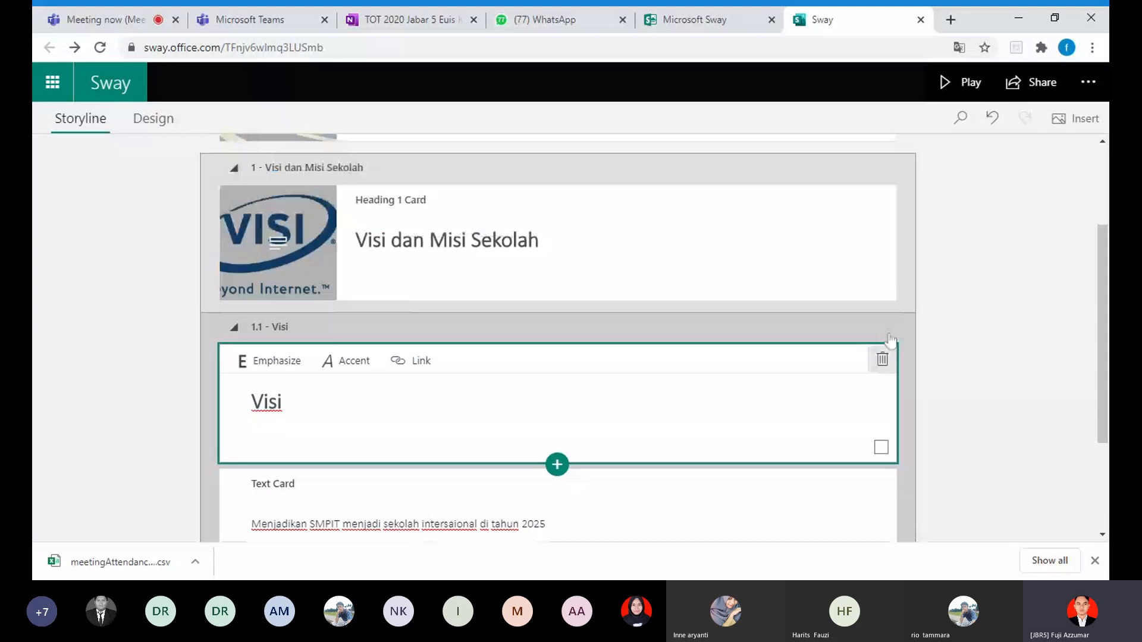
click(970, 83)
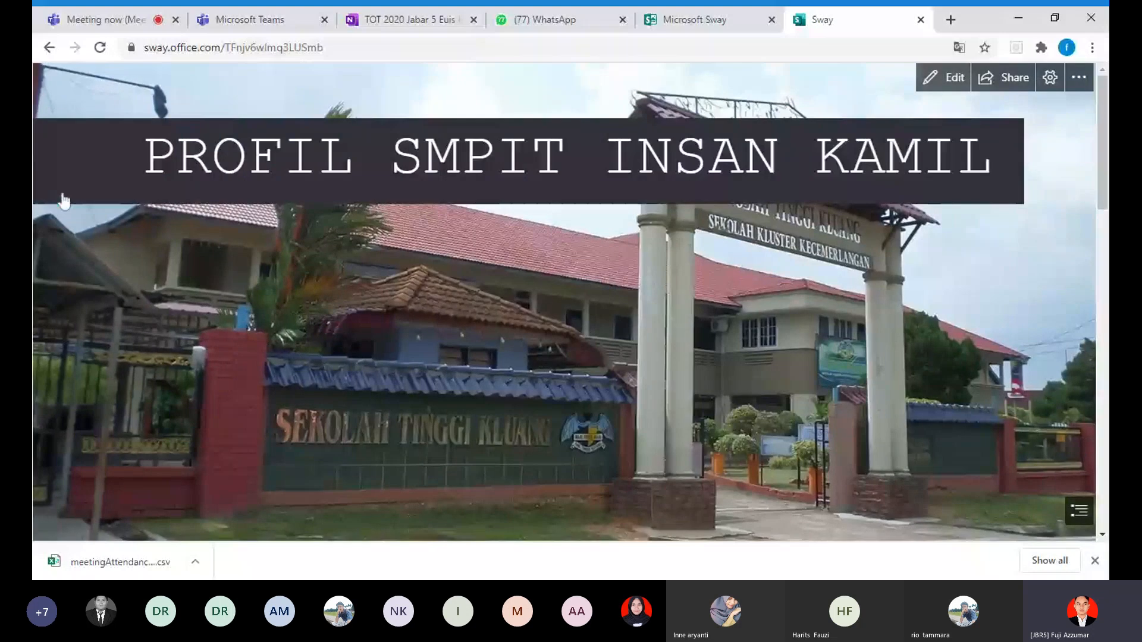
scroll(610, 316, down, 2)
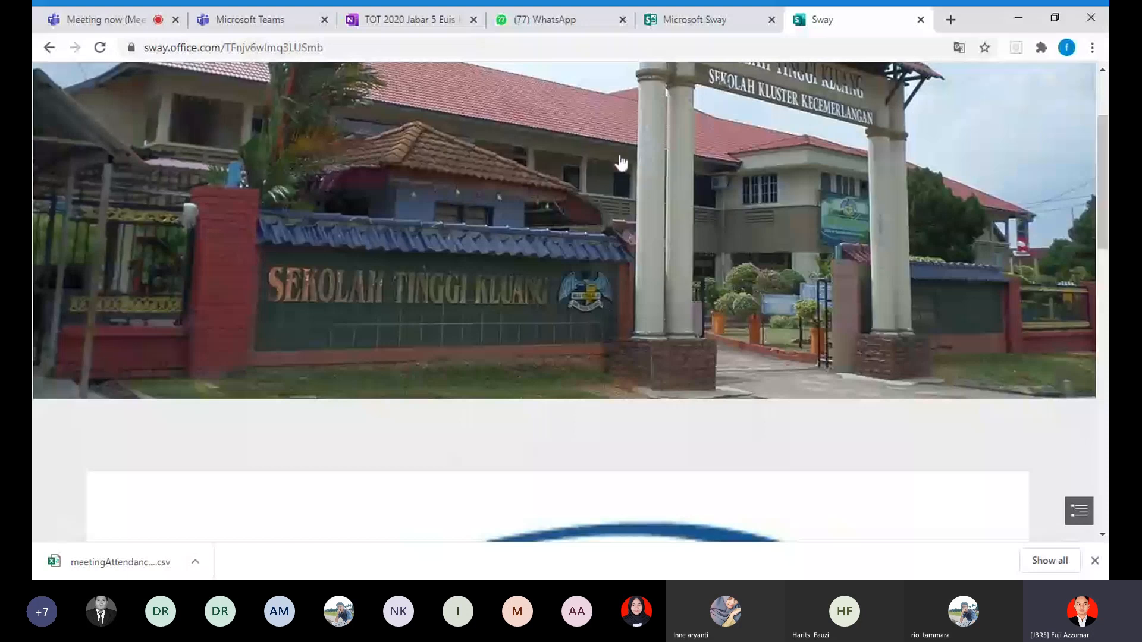
scroll(362, 223, down, 8)
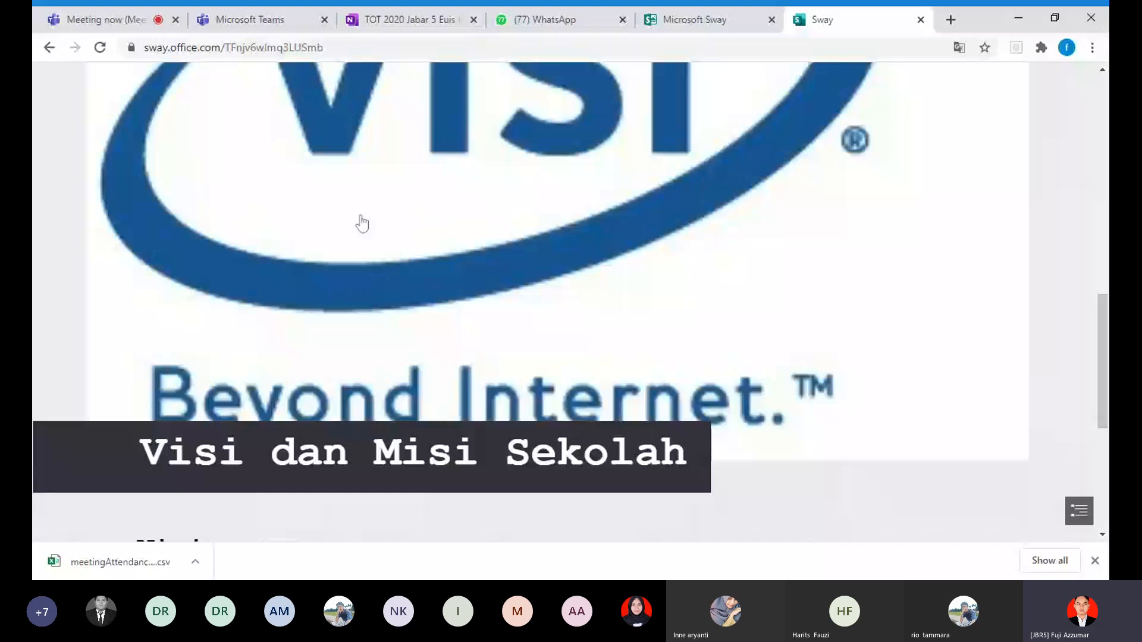
scroll(369, 220, down, 1)
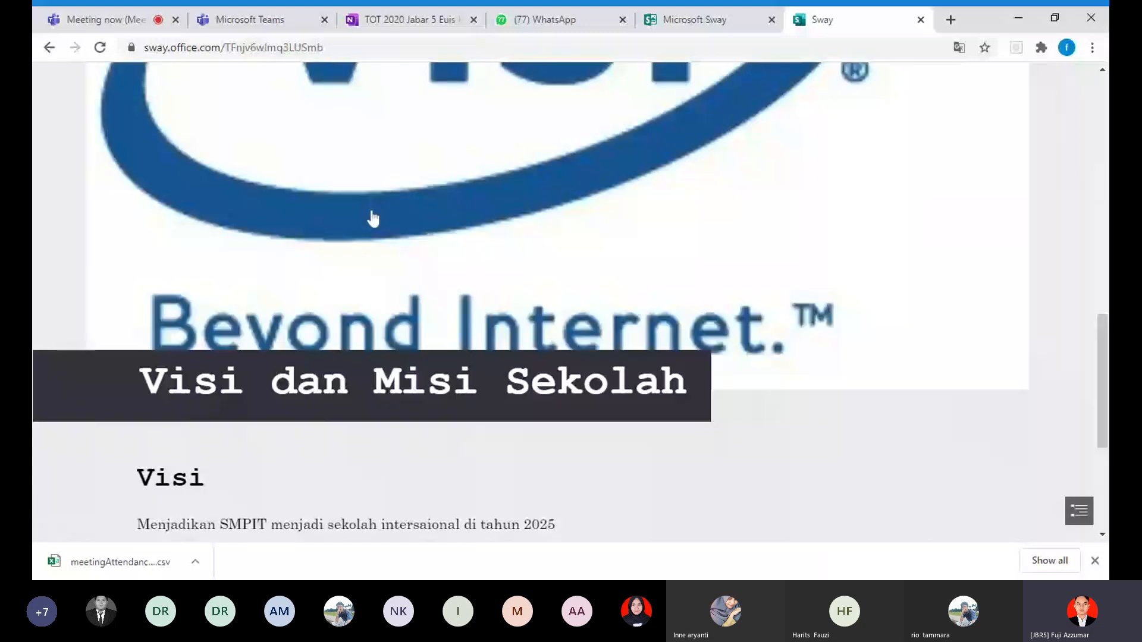
scroll(373, 219, down, 1)
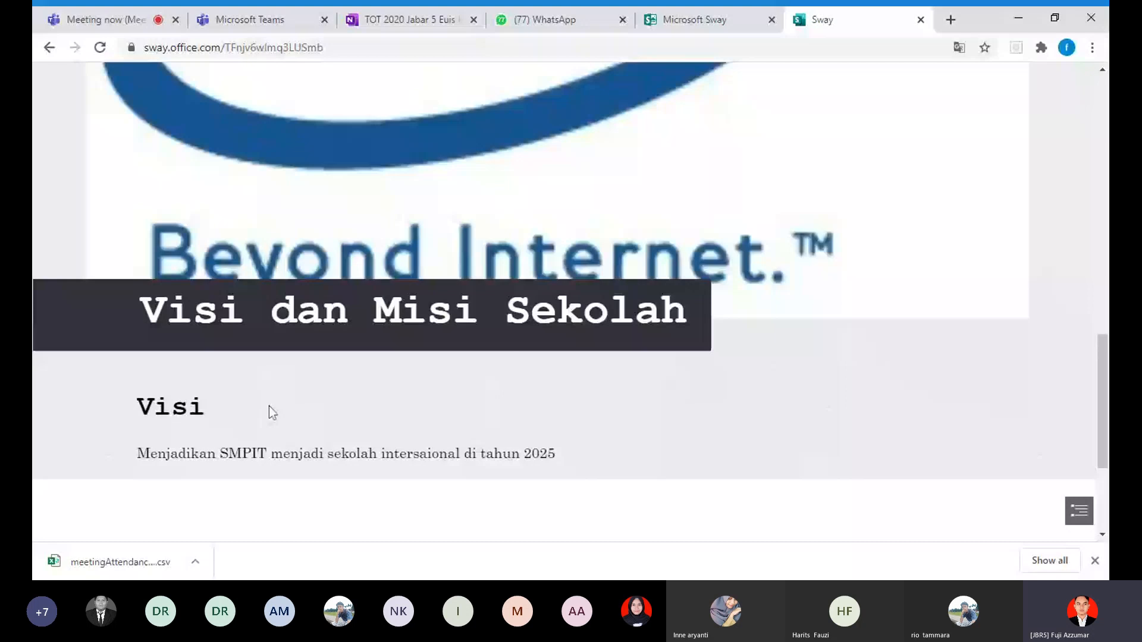
scroll(229, 440, down, 1)
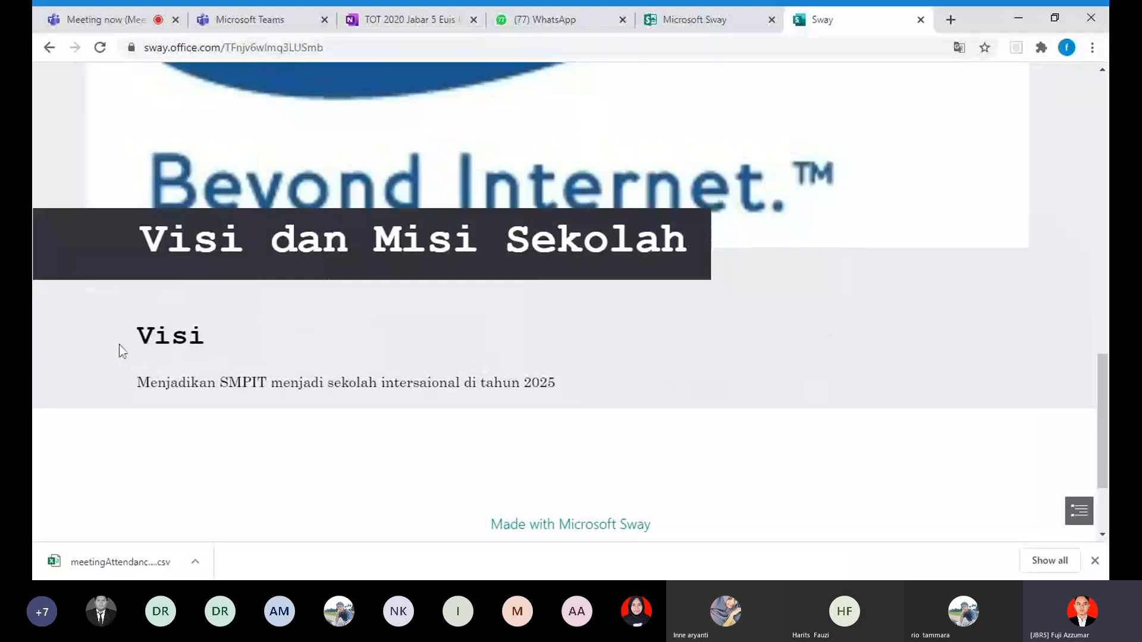
Step: Check the Visi sentence in the preview, look back up to the cover and return to editing
drag(122, 351, 547, 384)
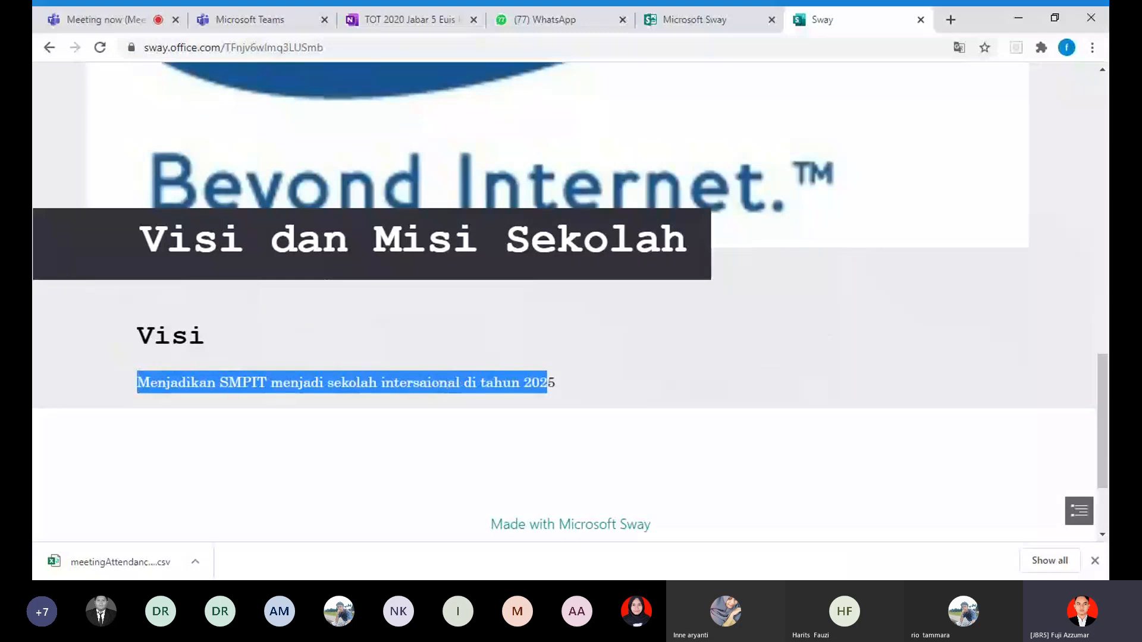
click(575, 393)
scroll(709, 372, up, 1)
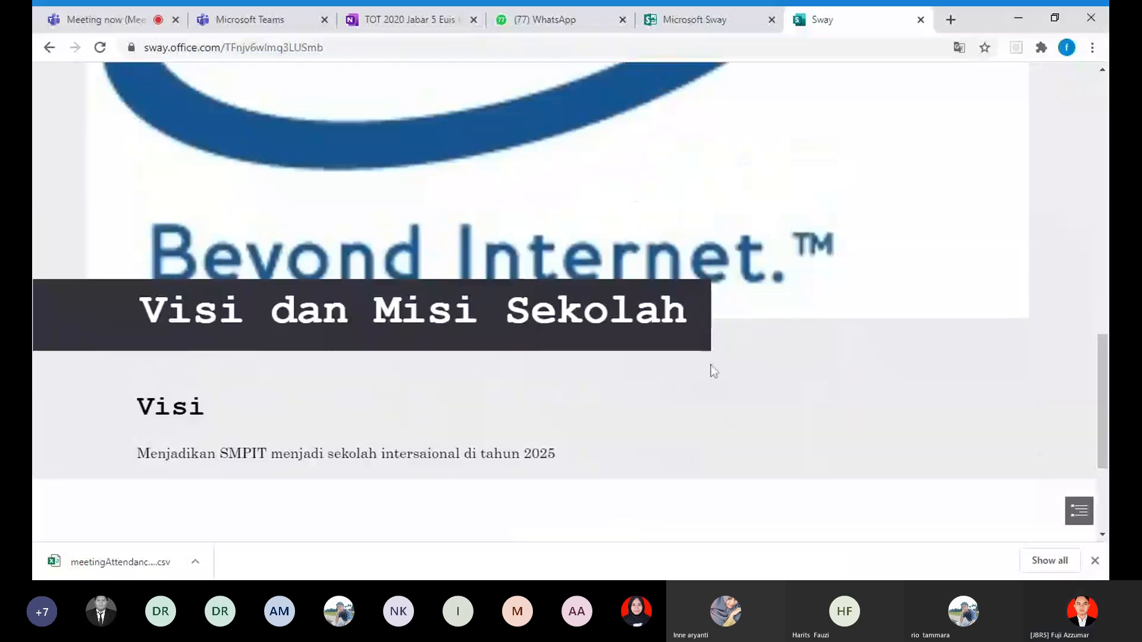
scroll(244, 364, down, 3)
scroll(244, 364, up, 4)
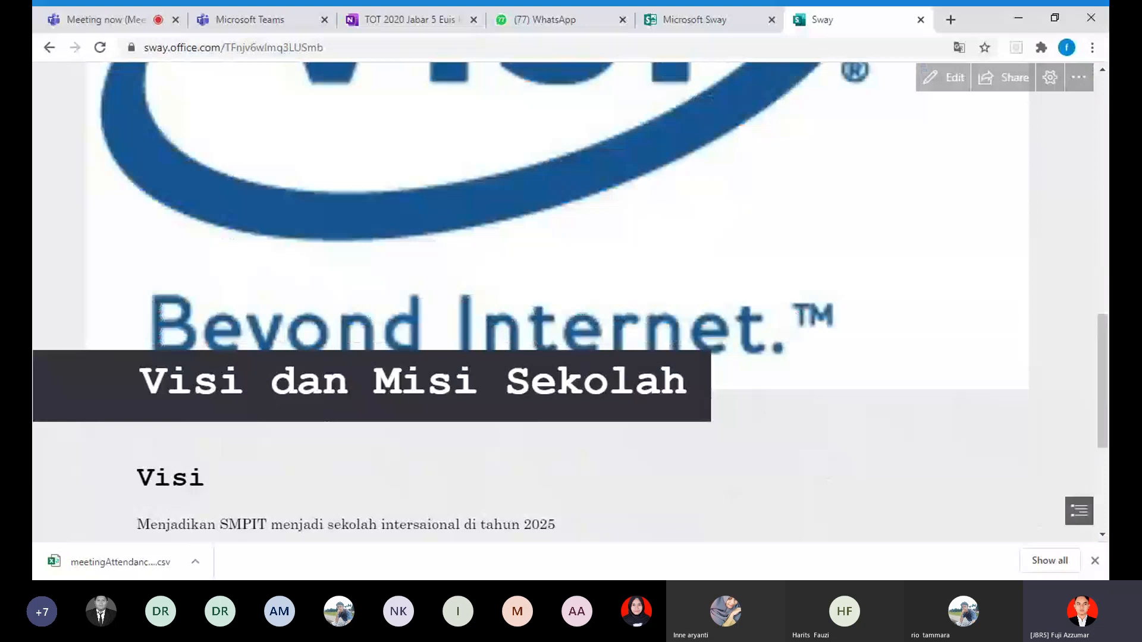
scroll(549, 395, up, 2)
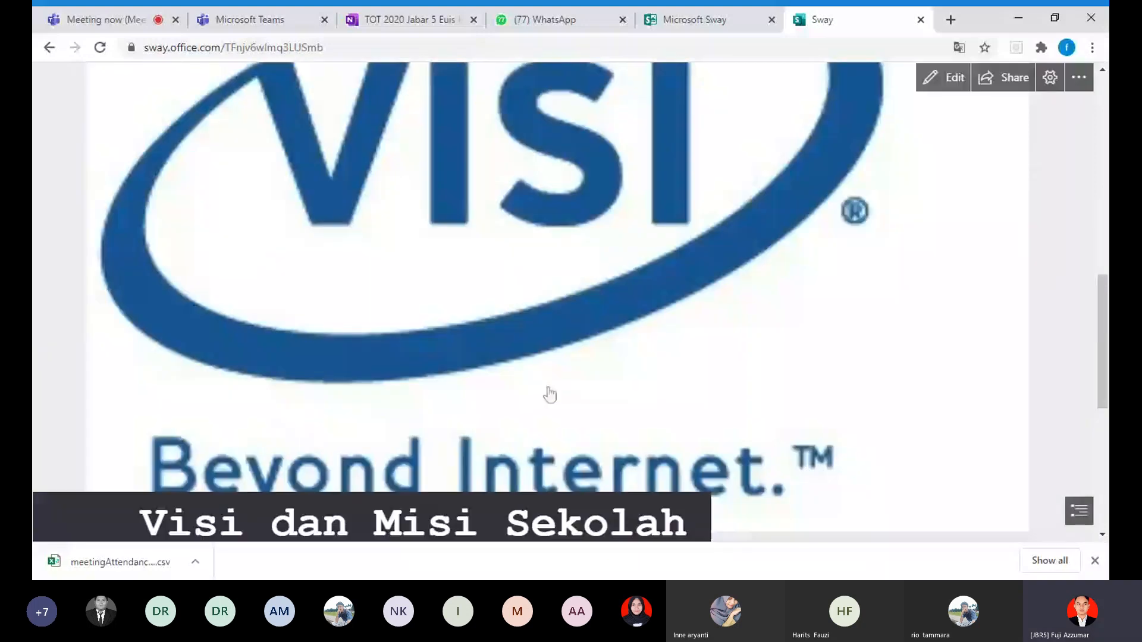
scroll(550, 394, up, 10)
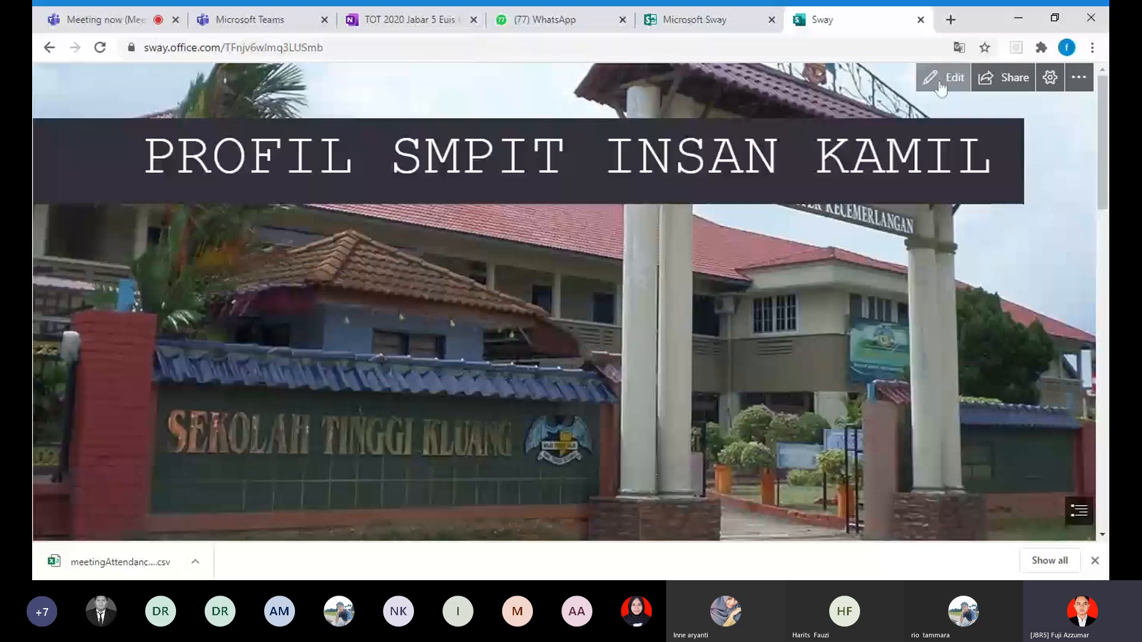
click(941, 81)
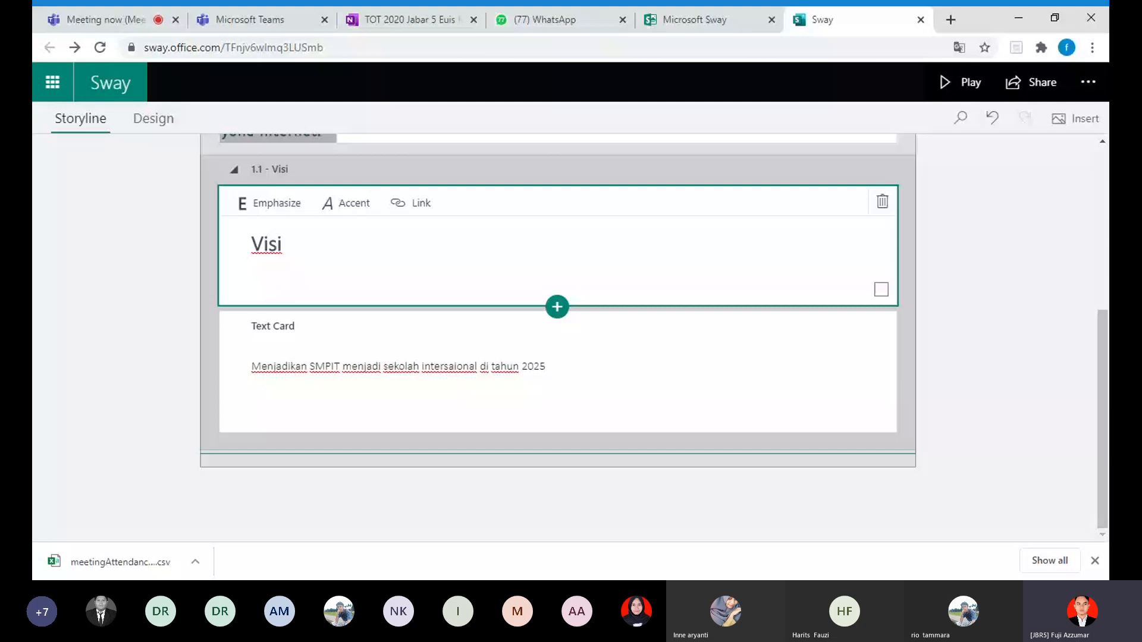
scroll(835, 449, up, 4)
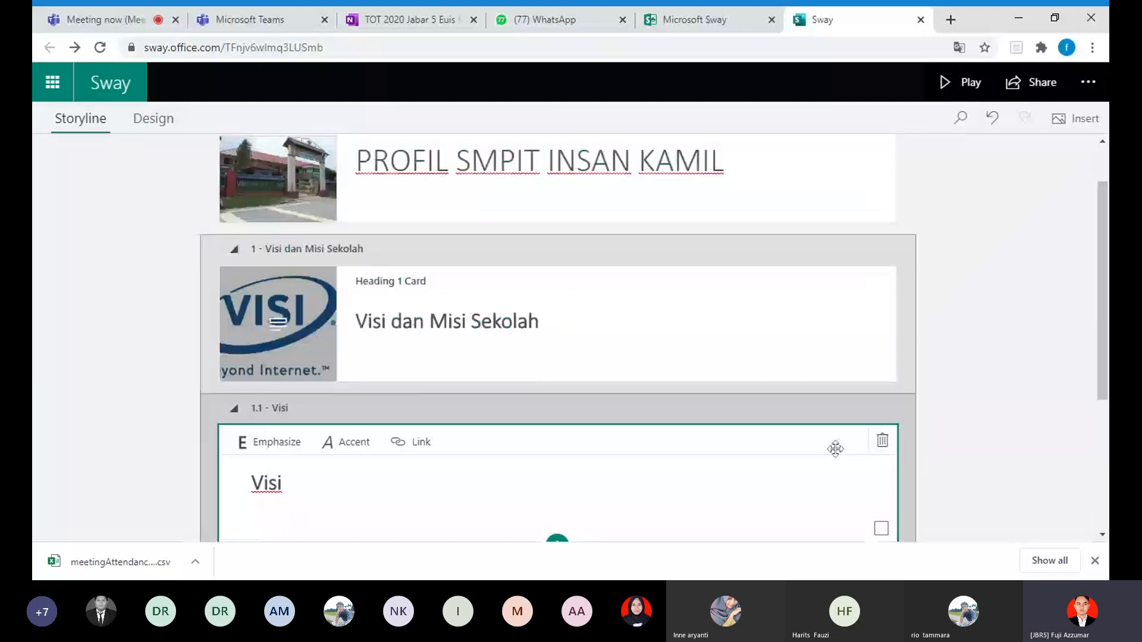
scroll(835, 449, up, 1)
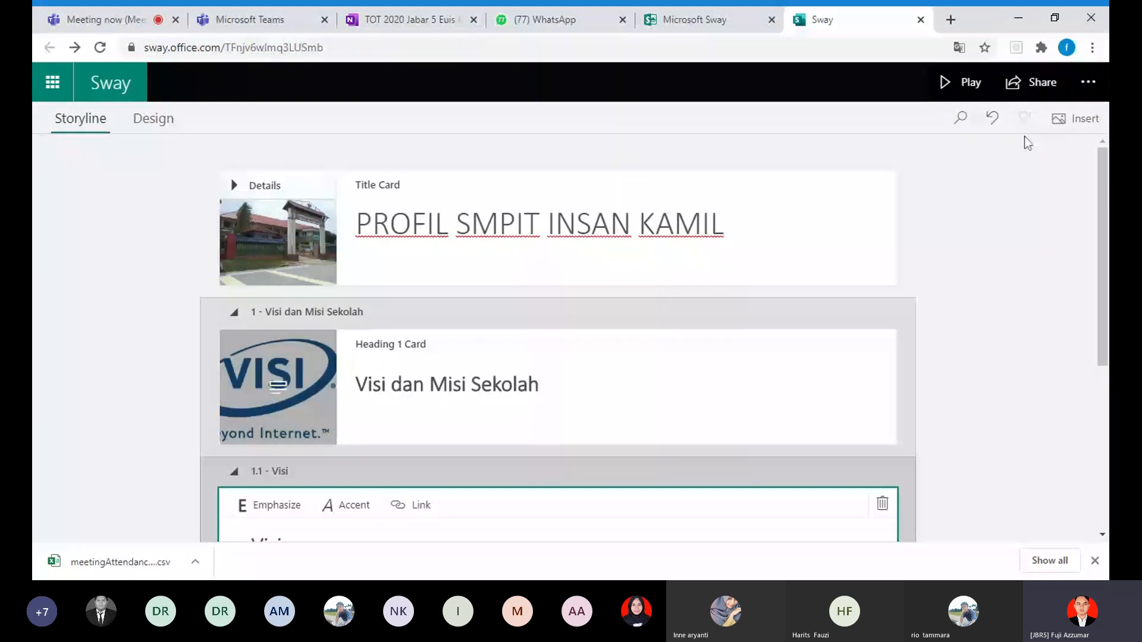
scroll(1005, 257, down, 1)
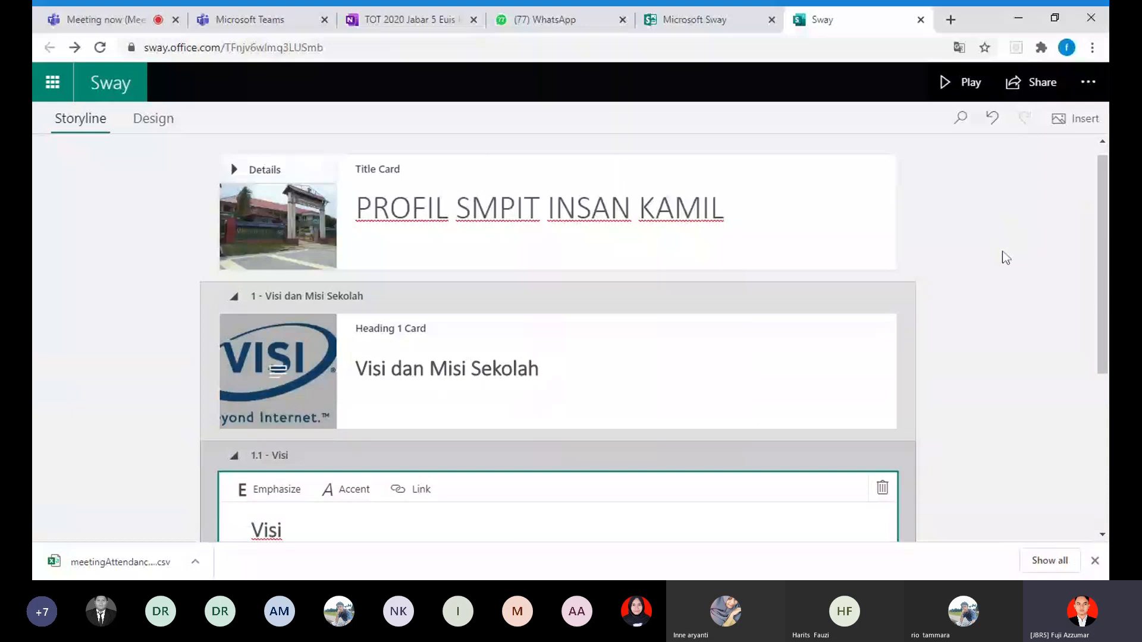
scroll(1048, 322, down, 1)
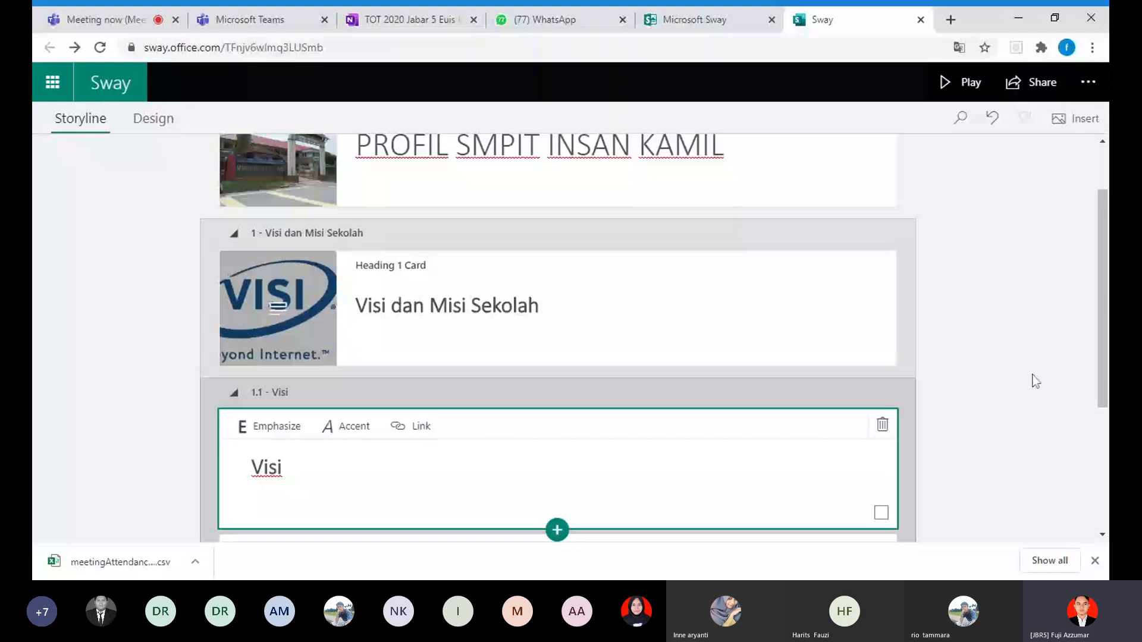
Step: Add an empty Heading 2 card after the Visi text card within the section "Visi dan Misi Sekolah"
scroll(923, 484, down, 3)
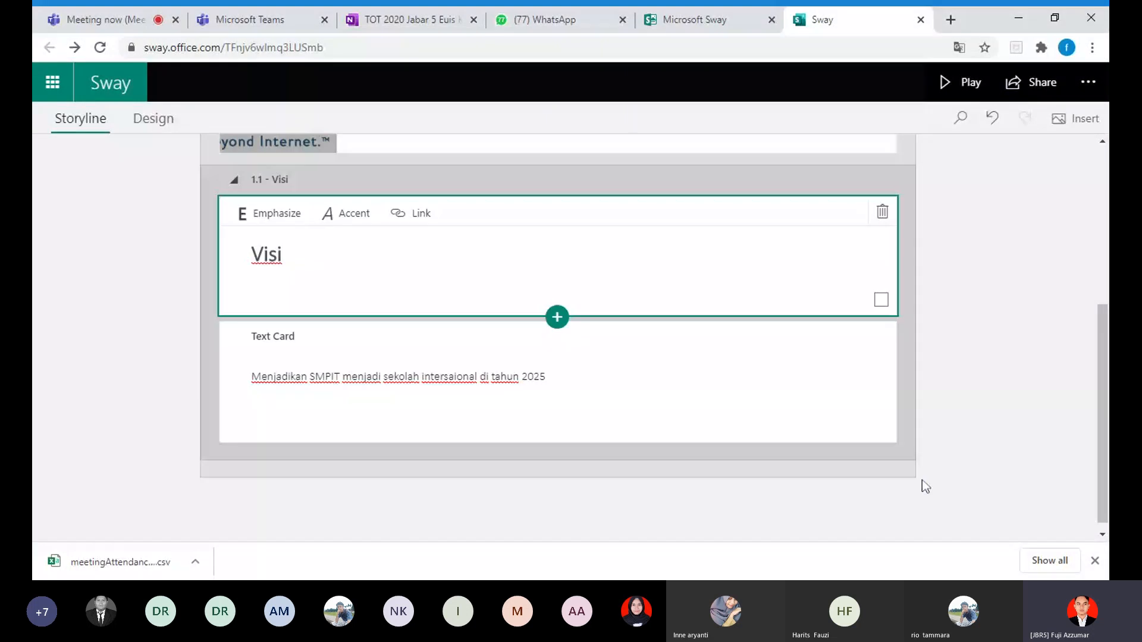
scroll(568, 425, up, 1)
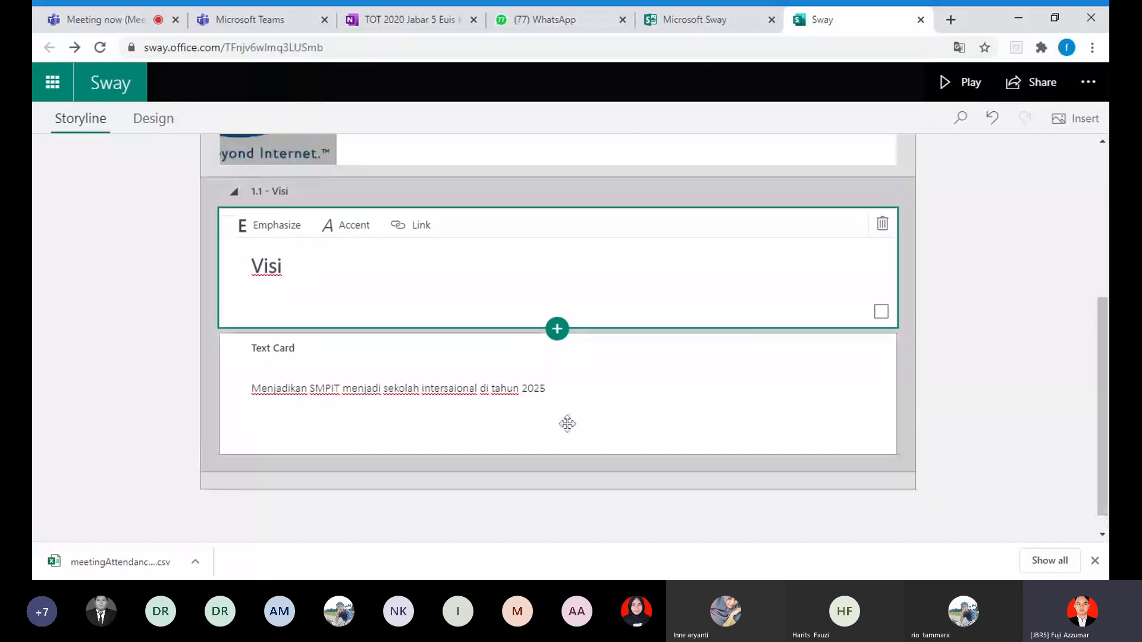
click(566, 497)
scroll(566, 484, down, 1)
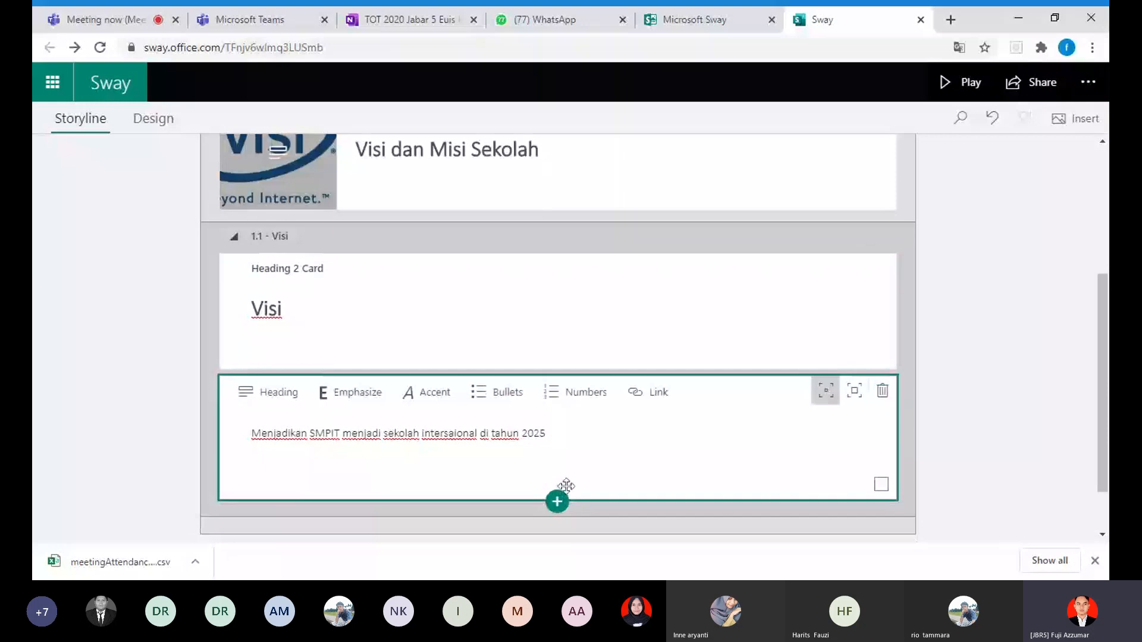
click(557, 434)
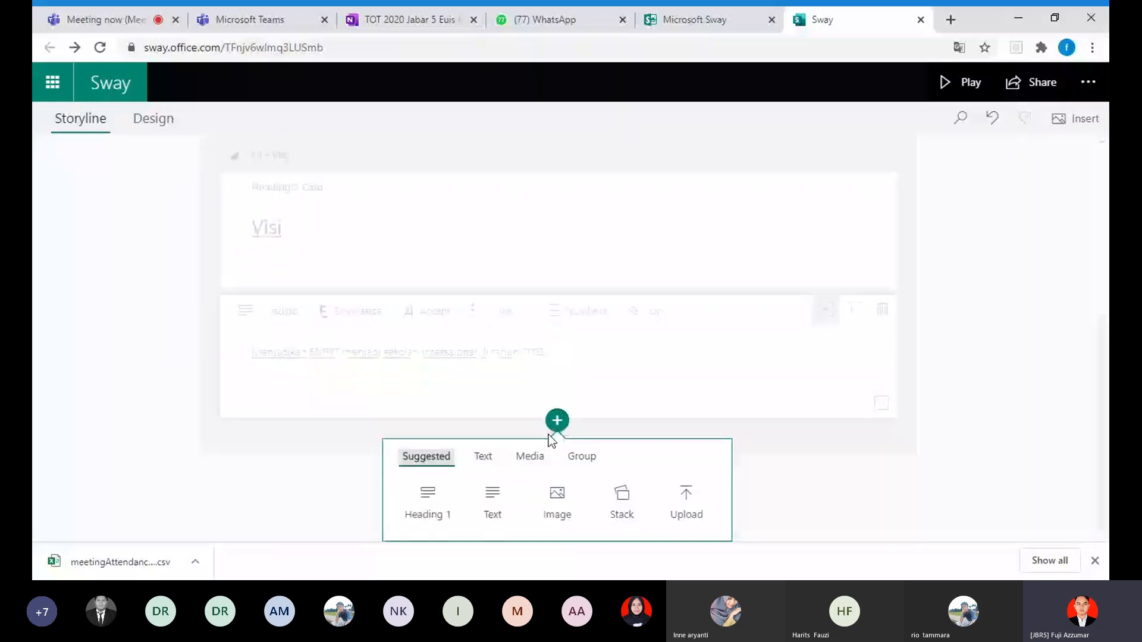
click(483, 456)
click(498, 495)
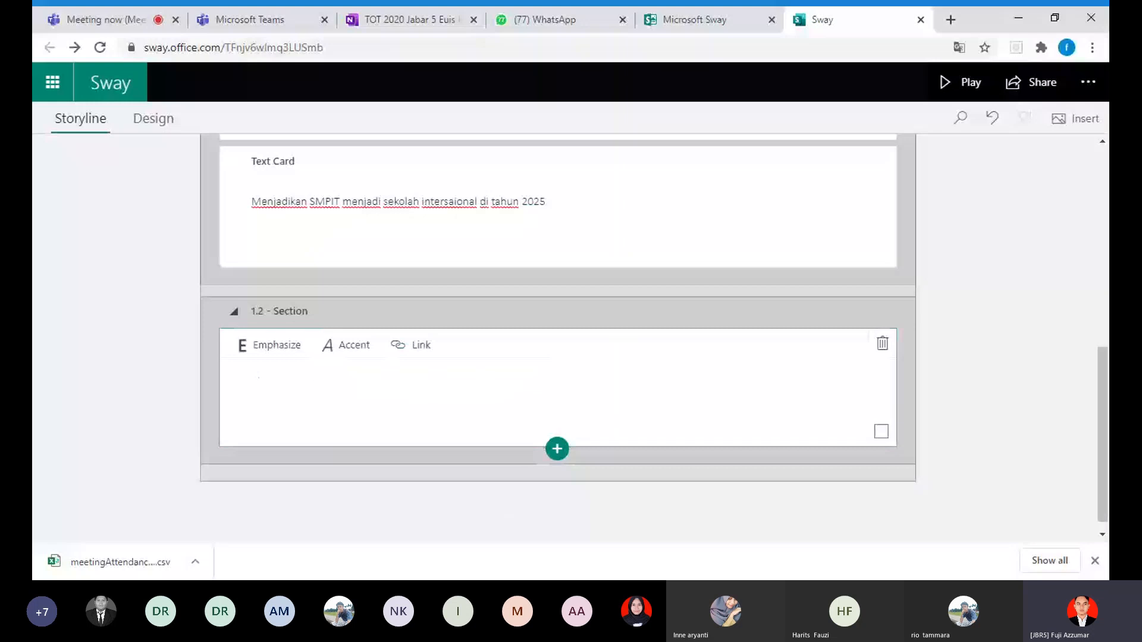
Step: Enter "Misi" in the empty Heading 2 card and emphasize the word
text(Mis)
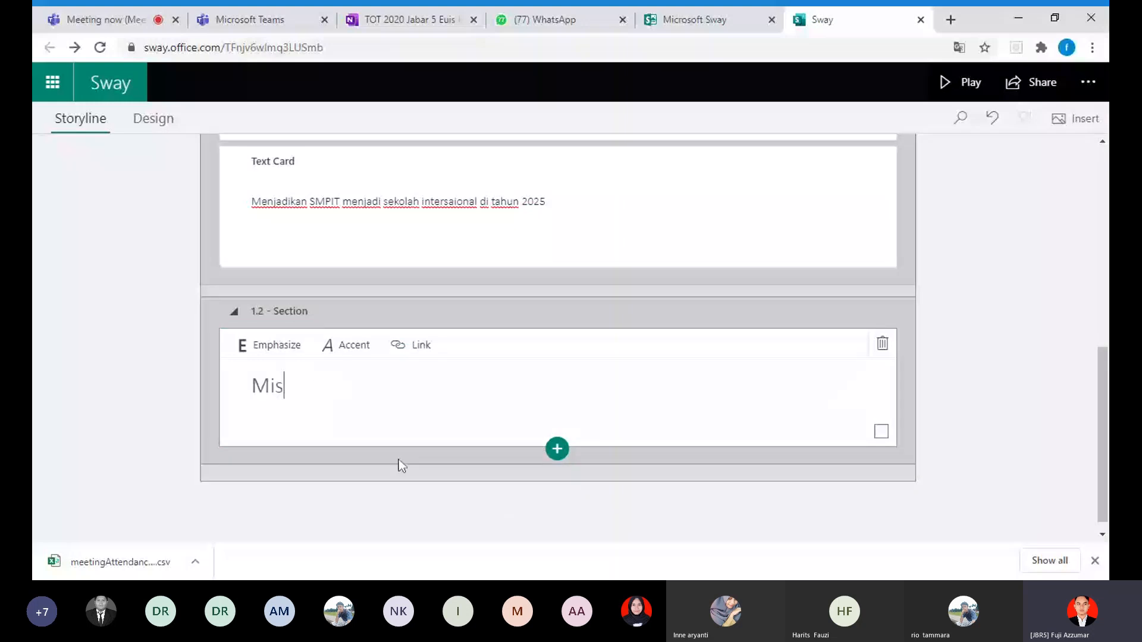
text(i)
drag(289, 386, 252, 387)
click(269, 345)
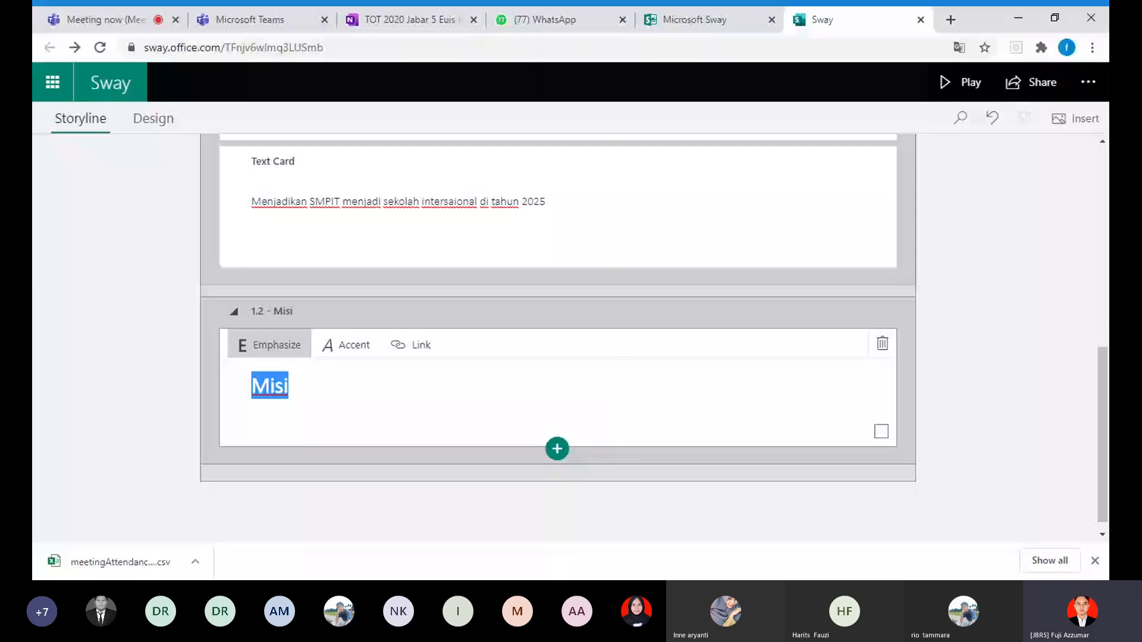
click(290, 386)
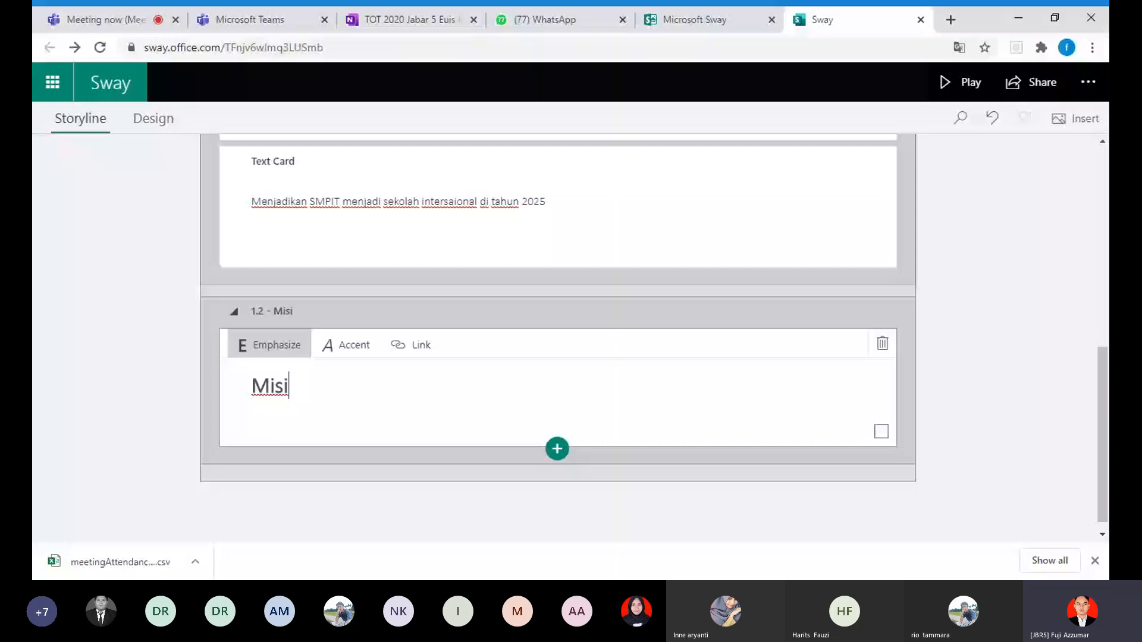
click(420, 345)
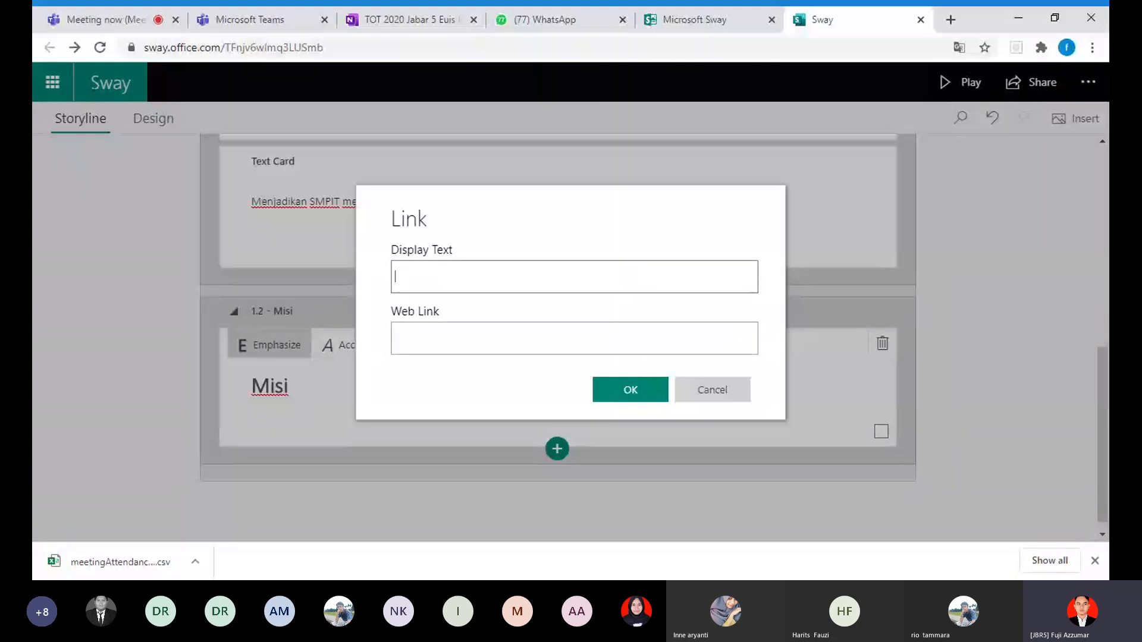
click(723, 393)
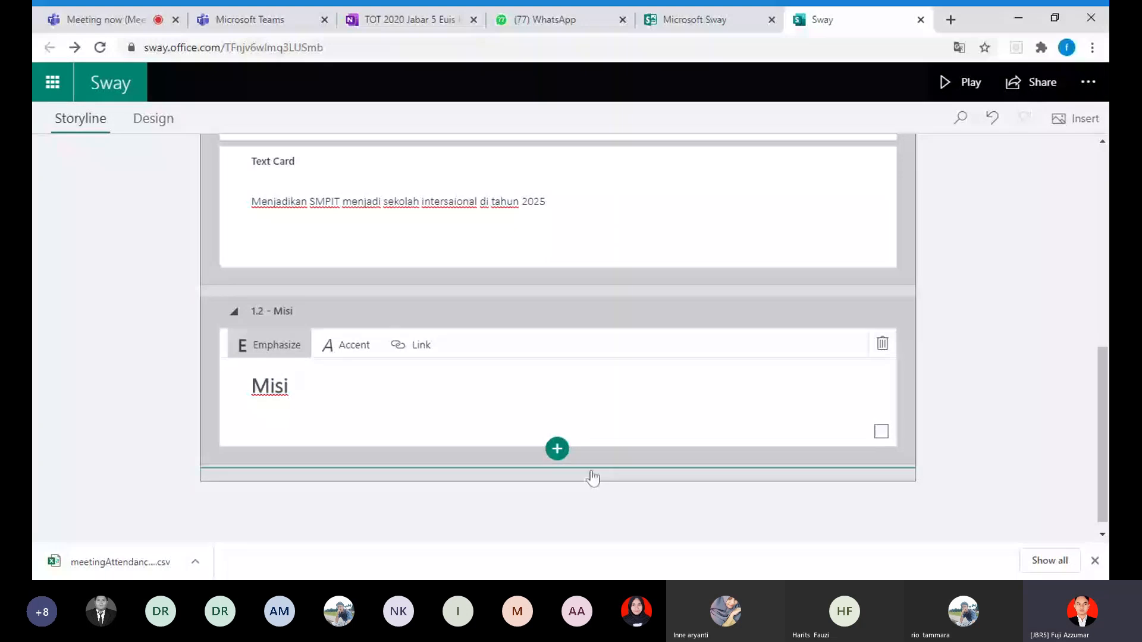
Step: Add an empty text card below the Misi heading and start editing its text
scroll(592, 478, down, 1)
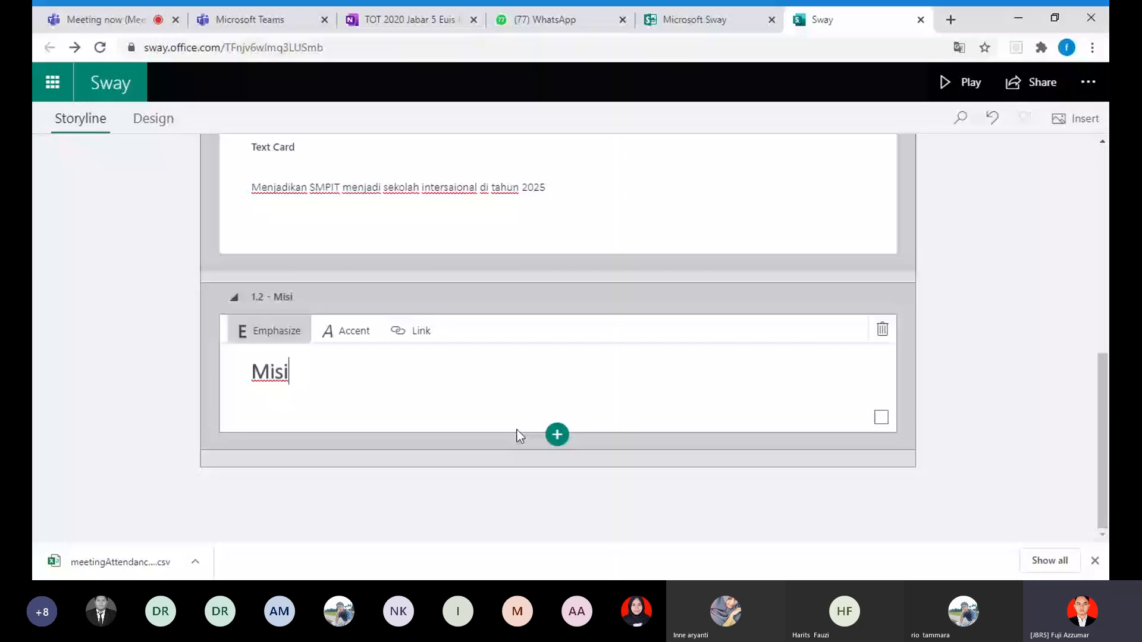
click(556, 435)
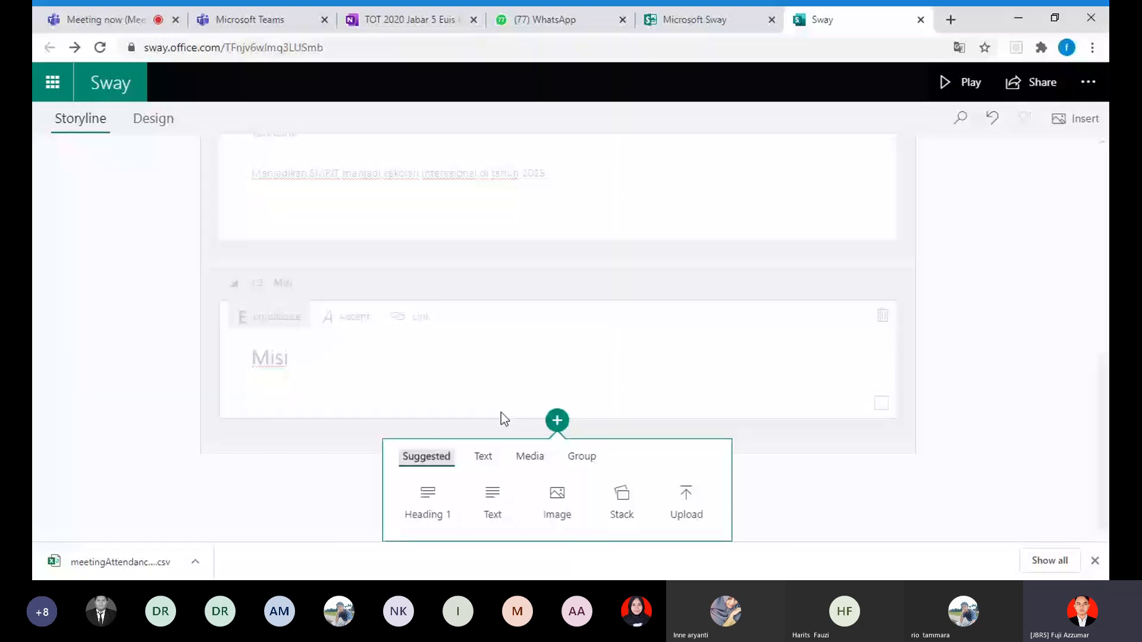
click(492, 502)
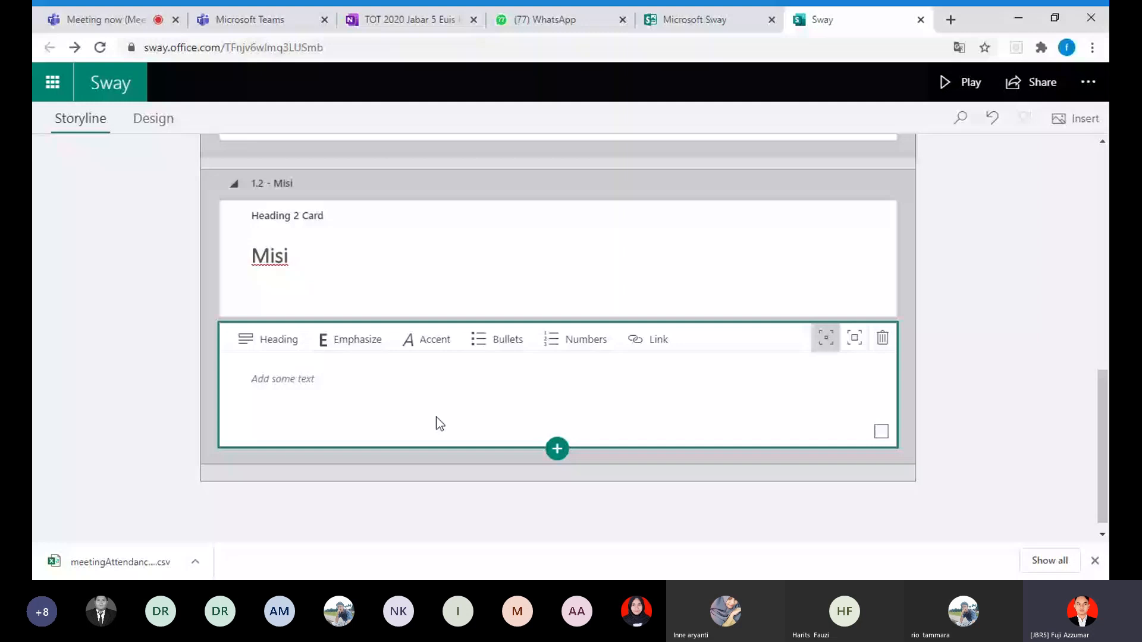
click(439, 424)
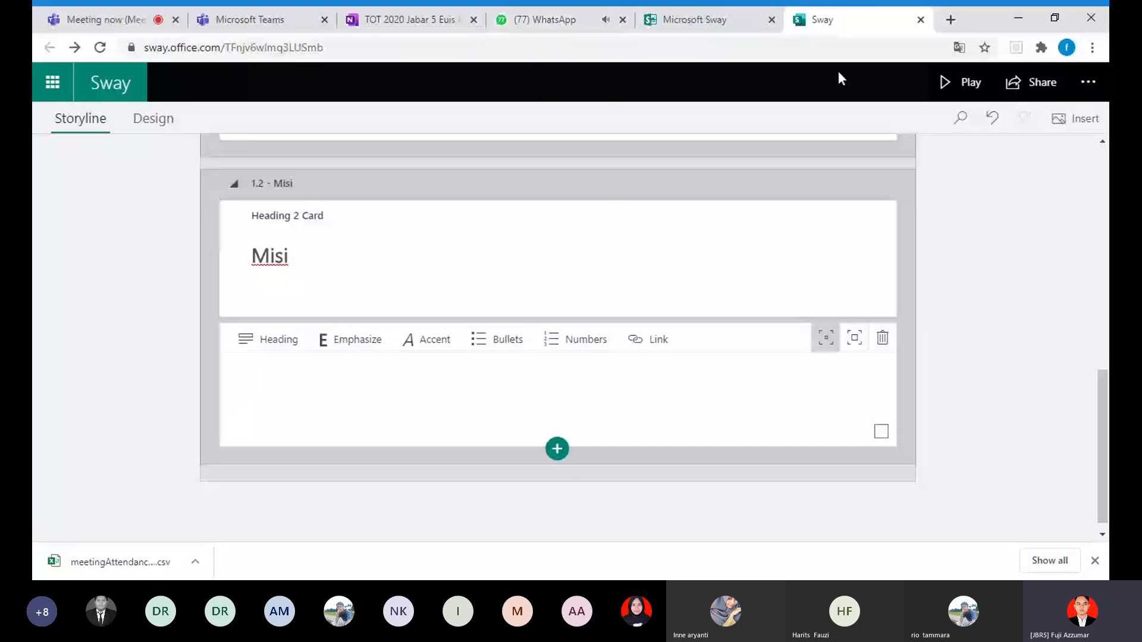
Step: Search the web for "misi sekolah" in a new browser tab and open the SILABUS result "Contoh Visi dan Misi Sekolah Dasar"
click(950, 21)
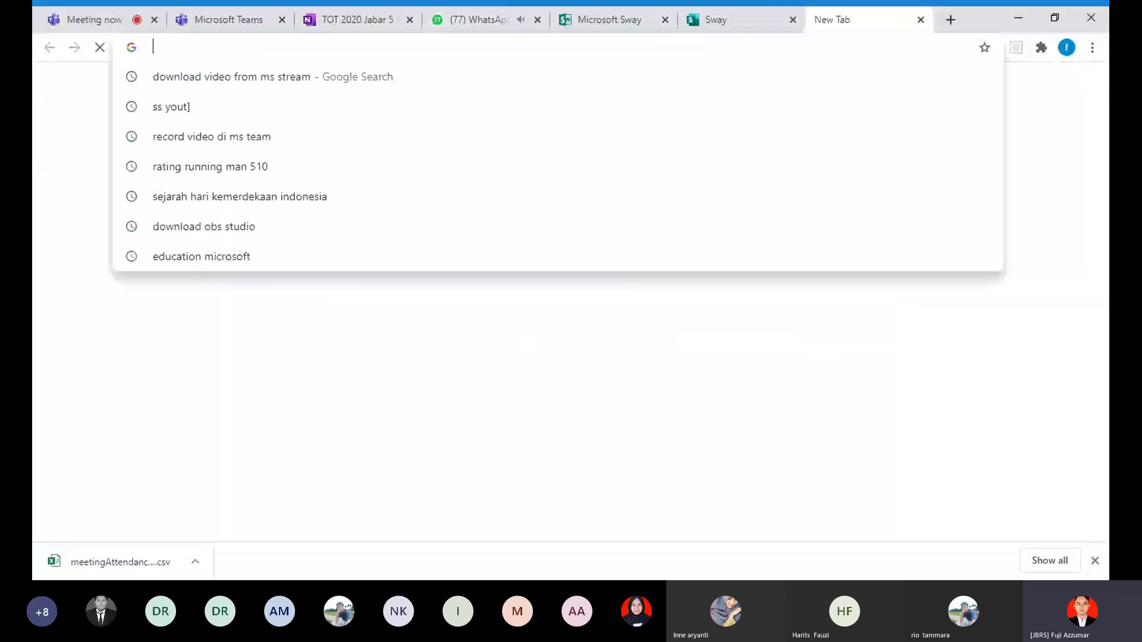
text(mi)
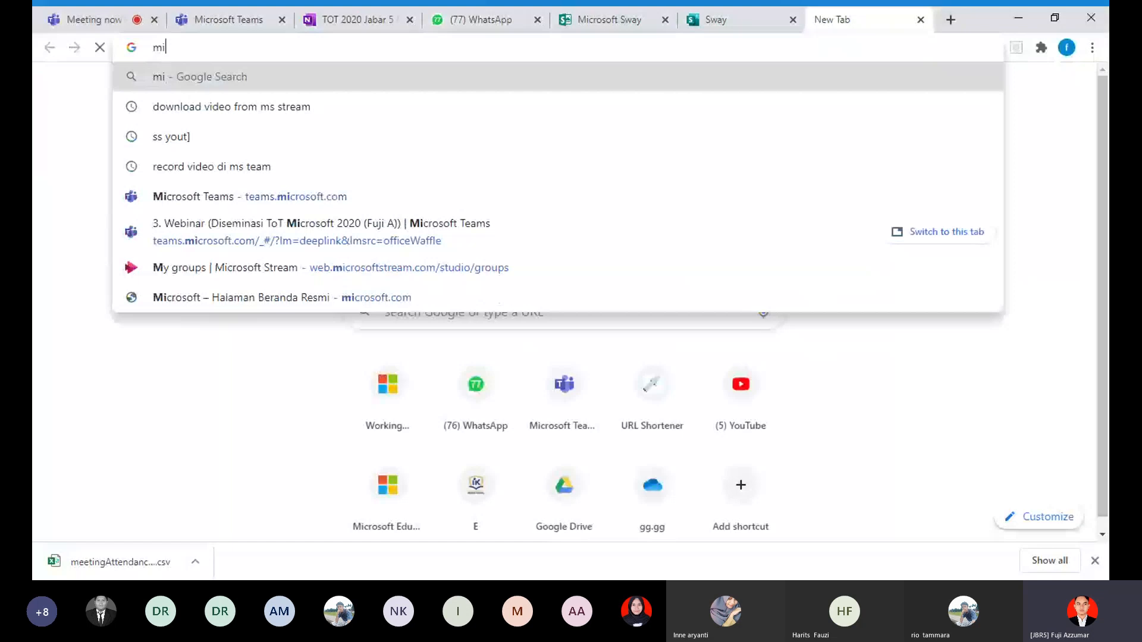
text(si sekolah)
key(Return)
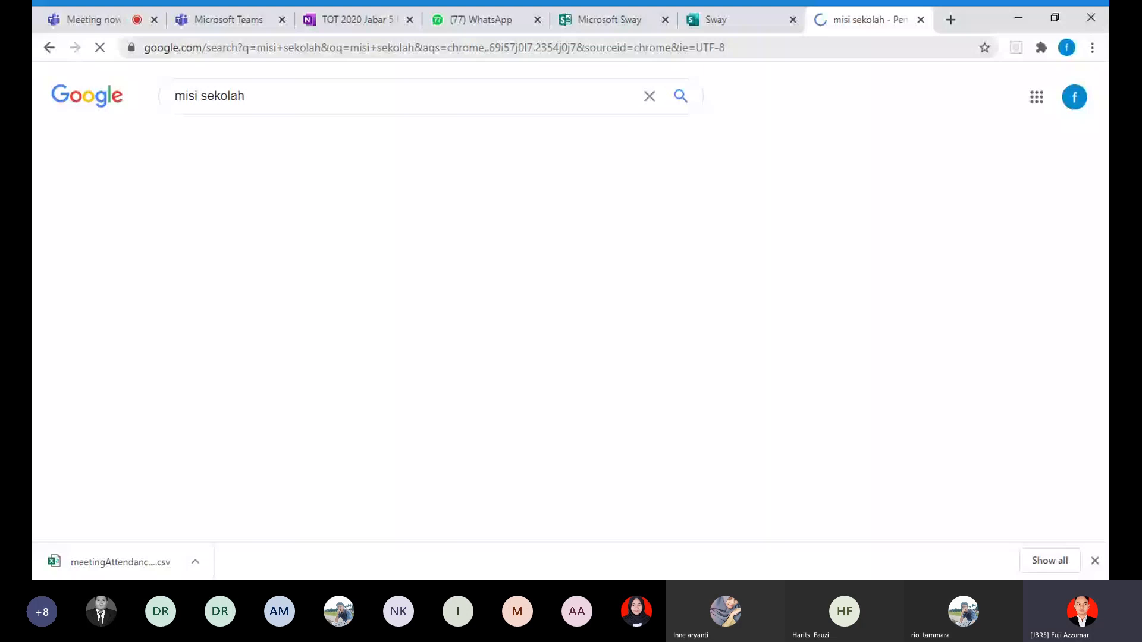
scroll(390, 233, down, 1)
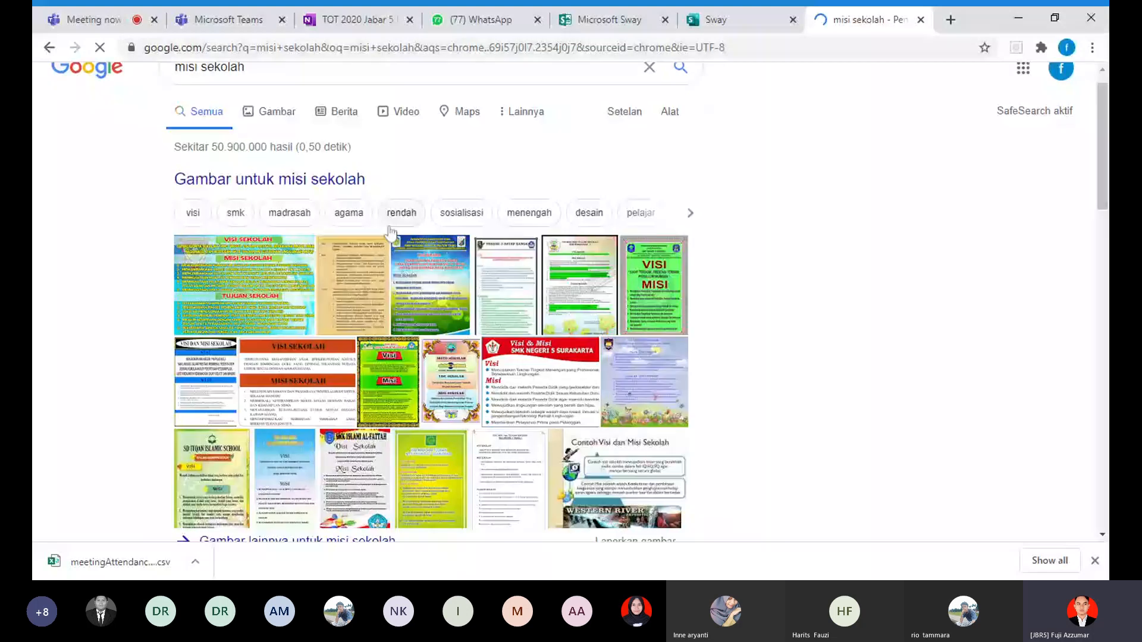
scroll(390, 233, down, 5)
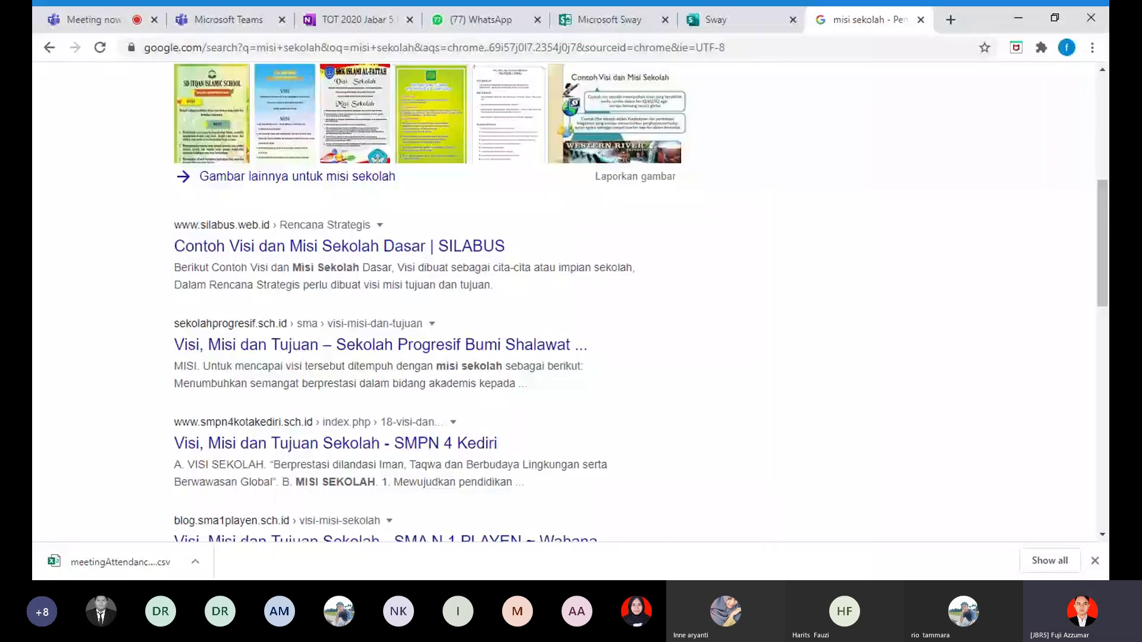
click(470, 292)
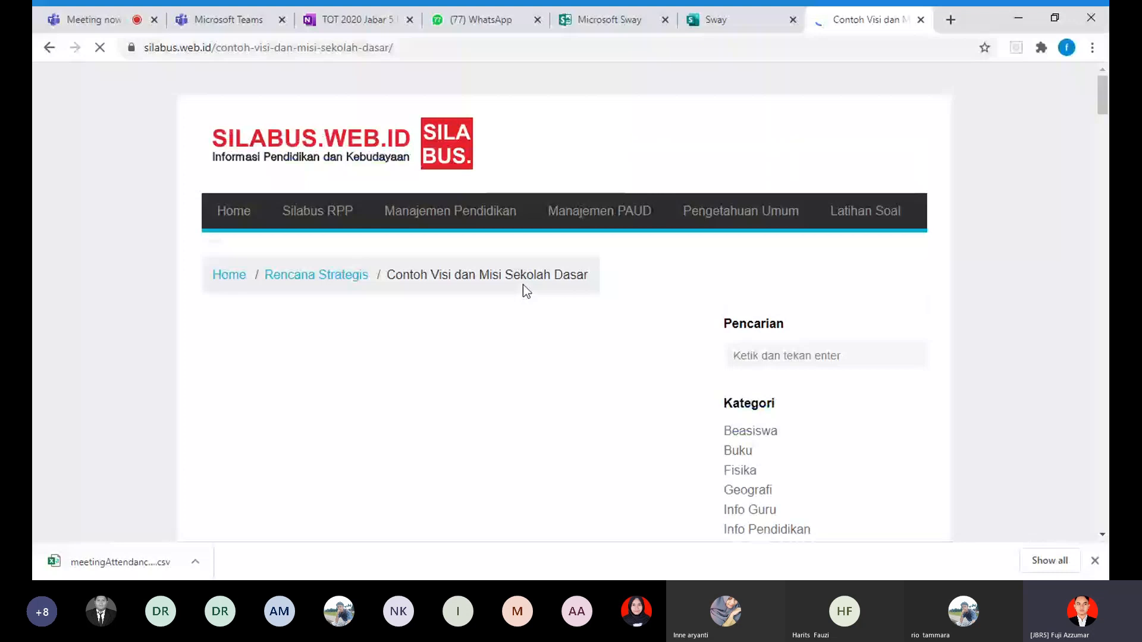
Step: Copy the seven numbered Misi Sekolah points under Contoh 1 and paste them into the Sway text card below the Misi heading
scroll(523, 284, down, 5)
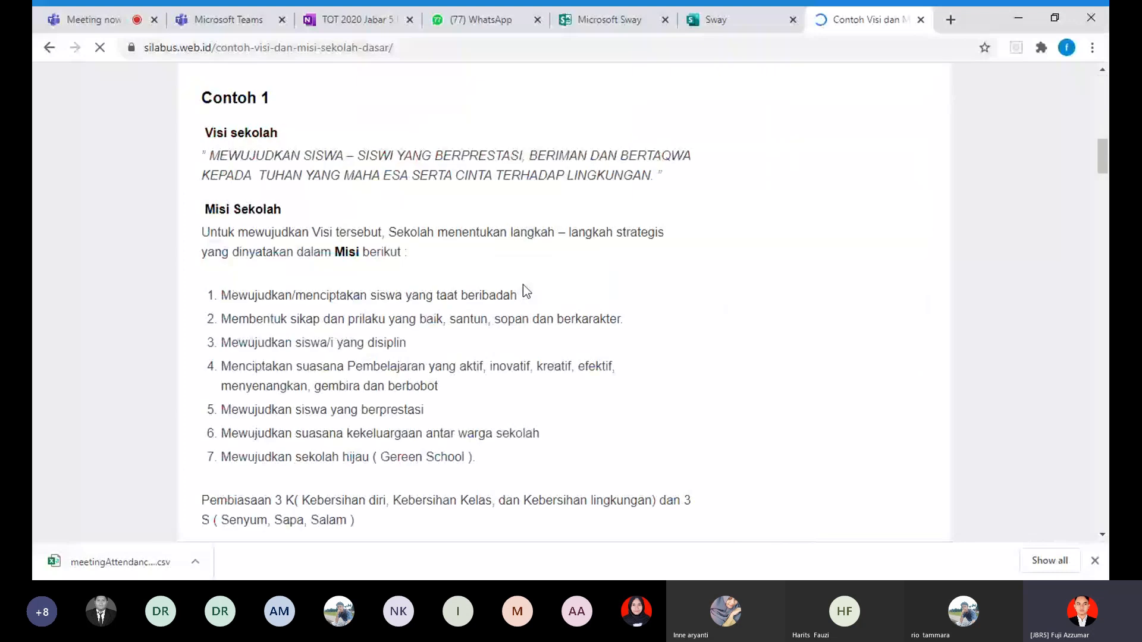
scroll(523, 285, down, 1)
drag(221, 222, 475, 384)
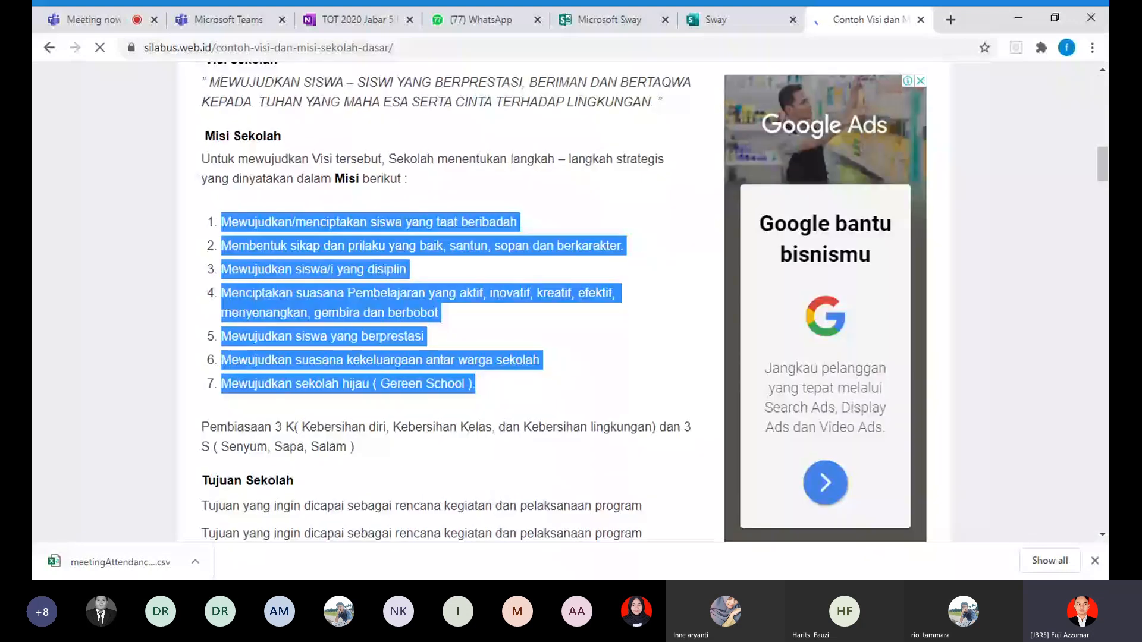
click(716, 20)
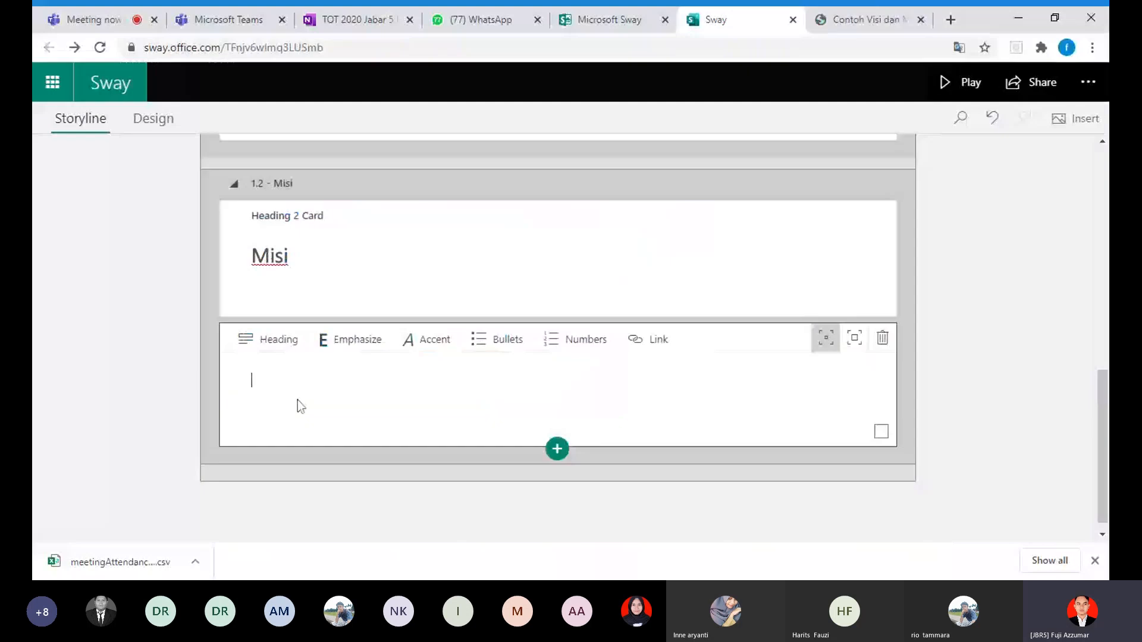
key(ctrl+v)
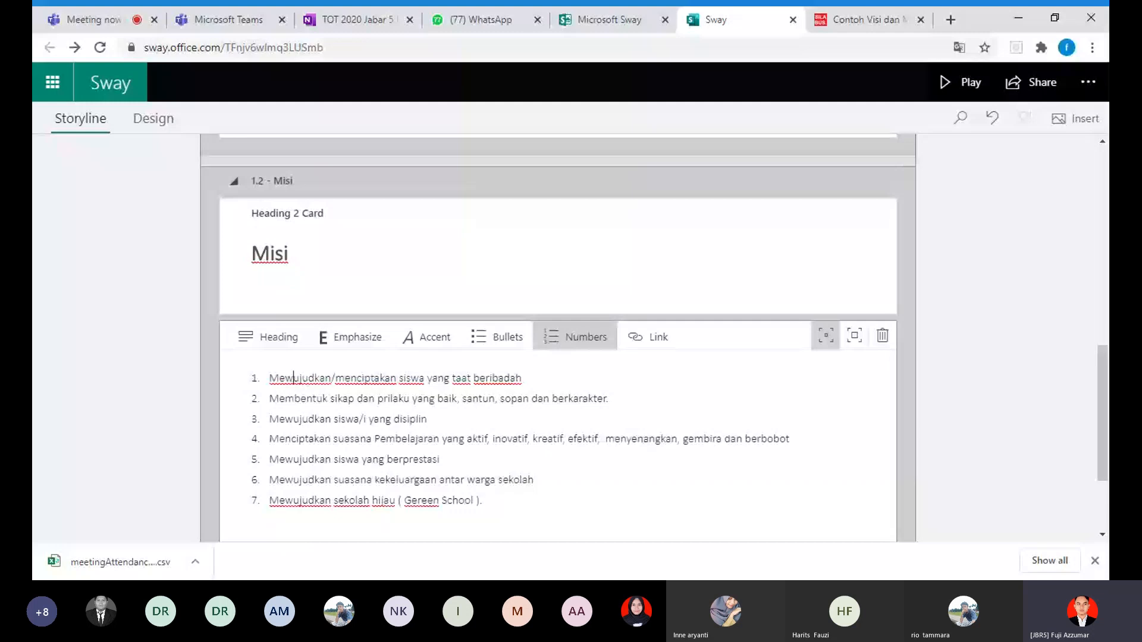
Step: Review the storyline cards, and add a Heading 1 card after the Misi text card to start a second section
scroll(558, 337, down, 1)
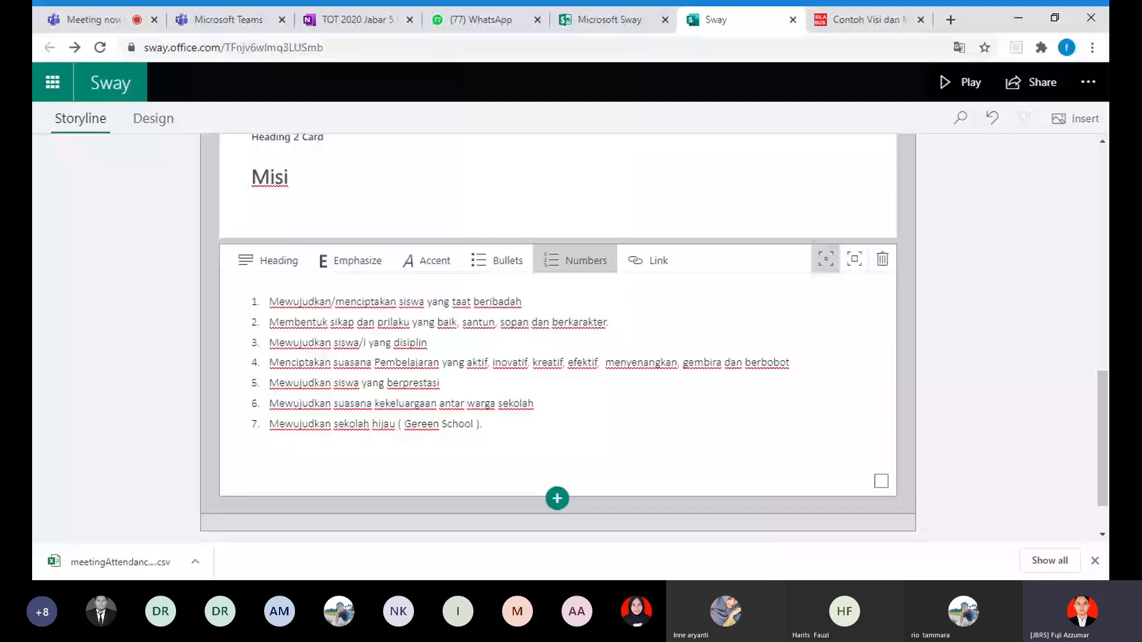
scroll(558, 337, up, 1)
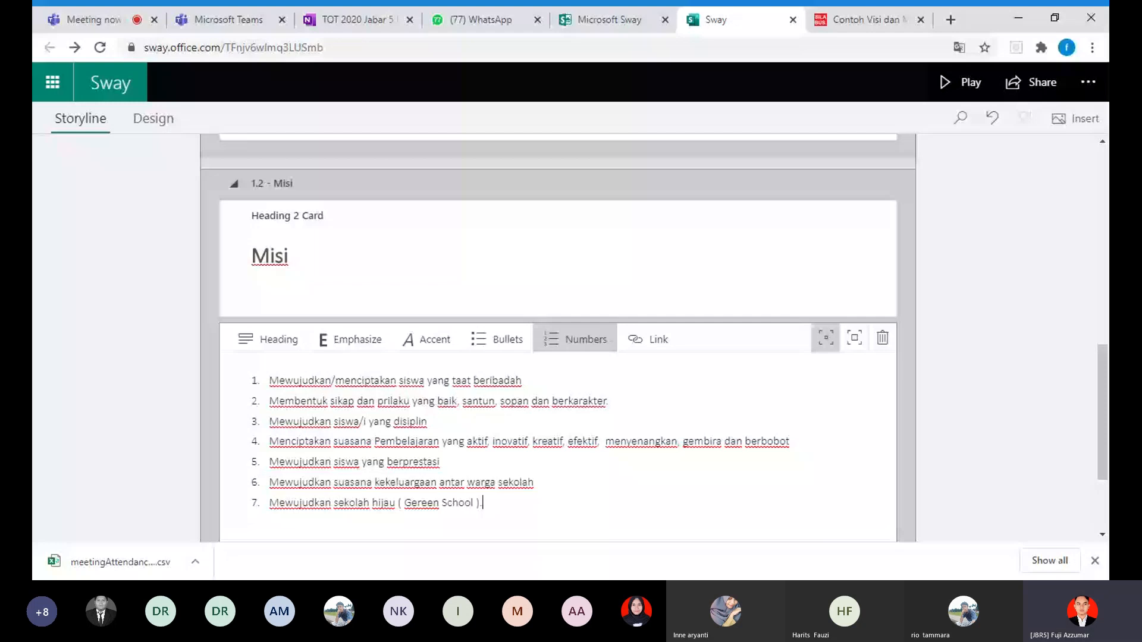
scroll(558, 337, down, 2)
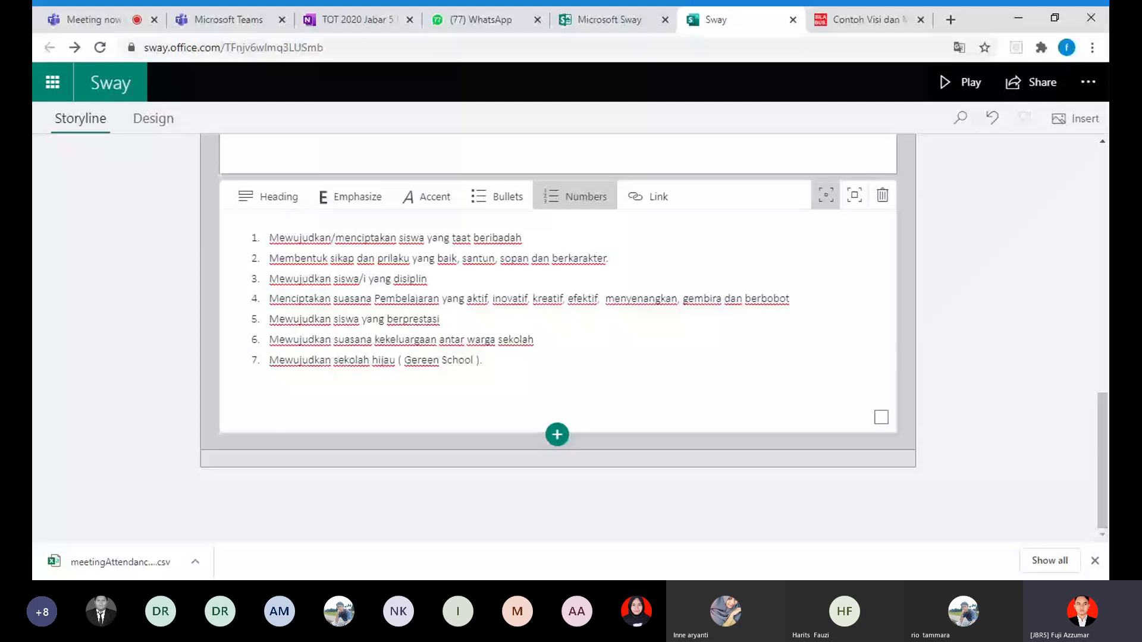
scroll(1018, 349, up, 10)
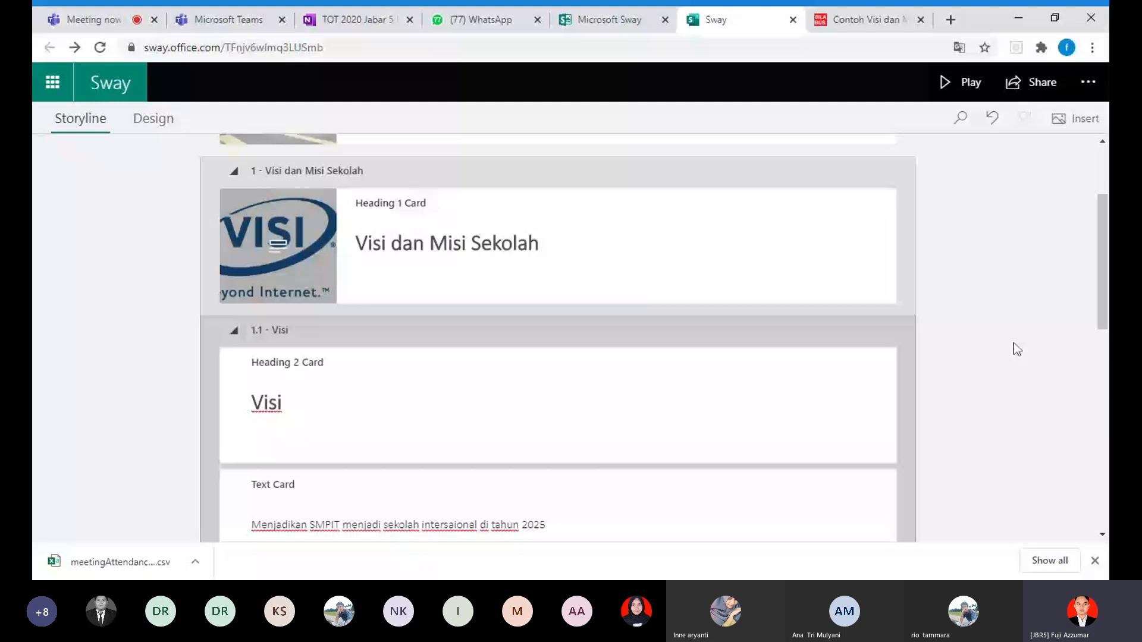
scroll(1013, 343, up, 2)
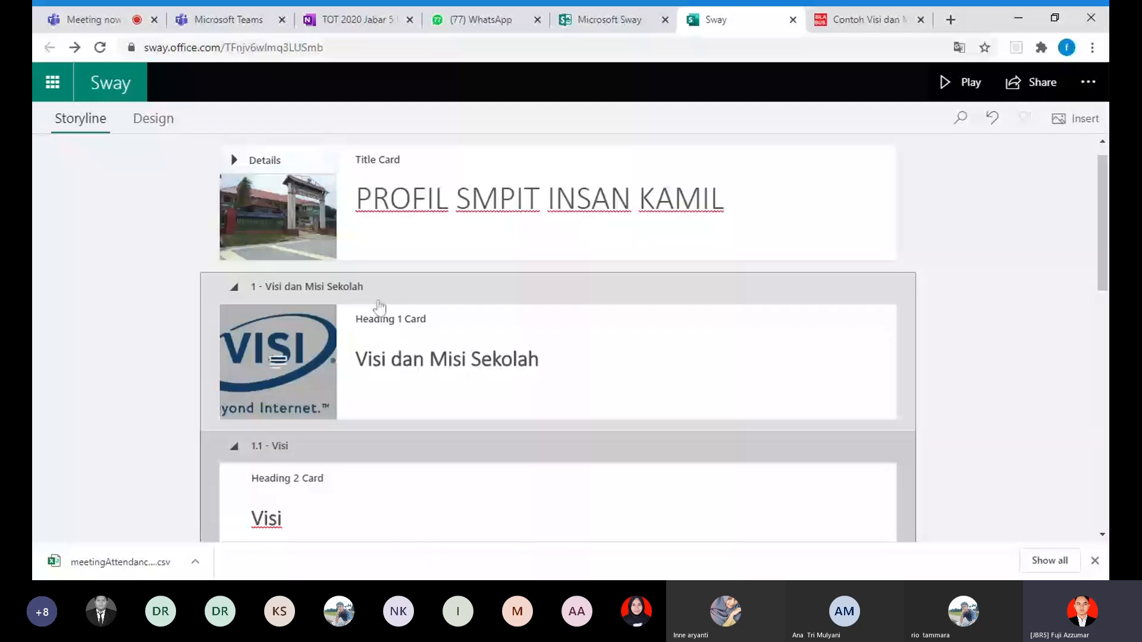
scroll(519, 430, down, 12)
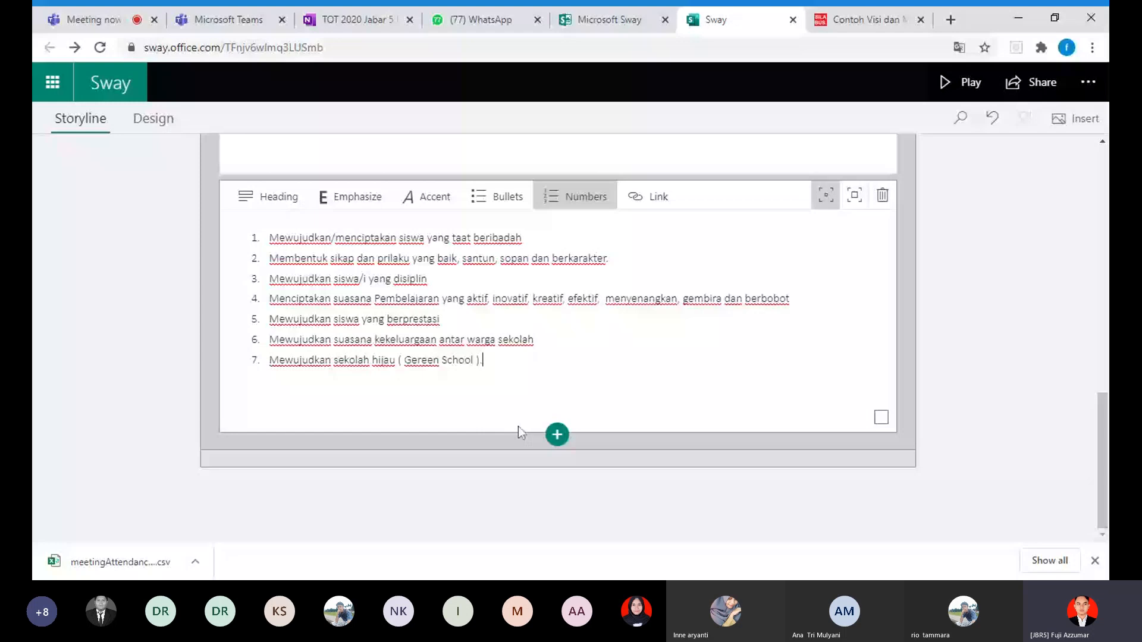
click(556, 434)
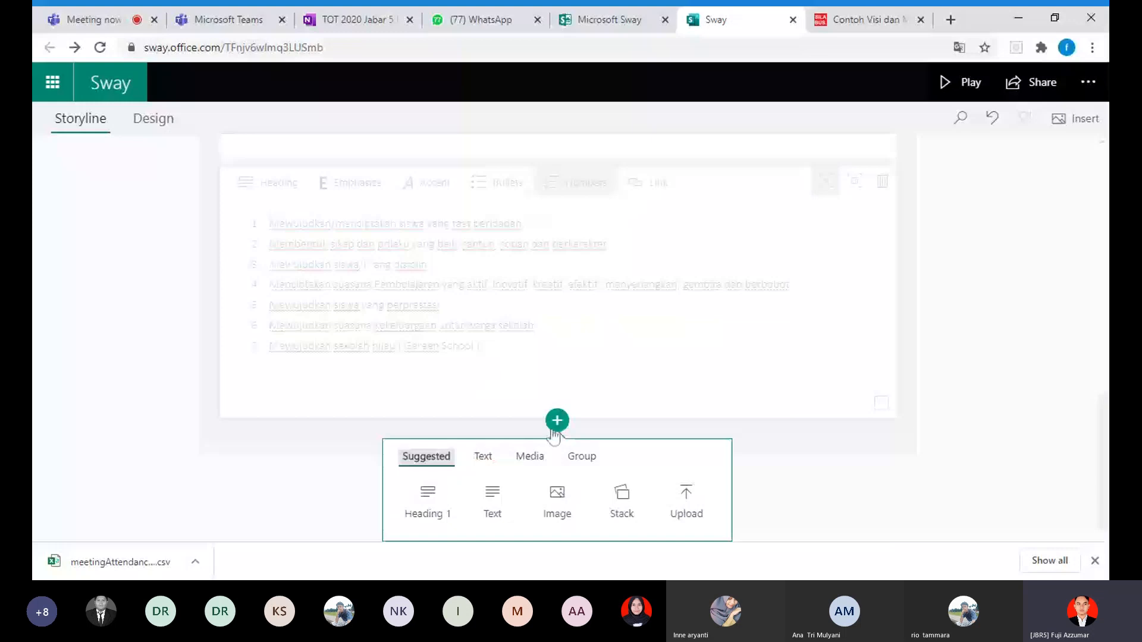
click(417, 509)
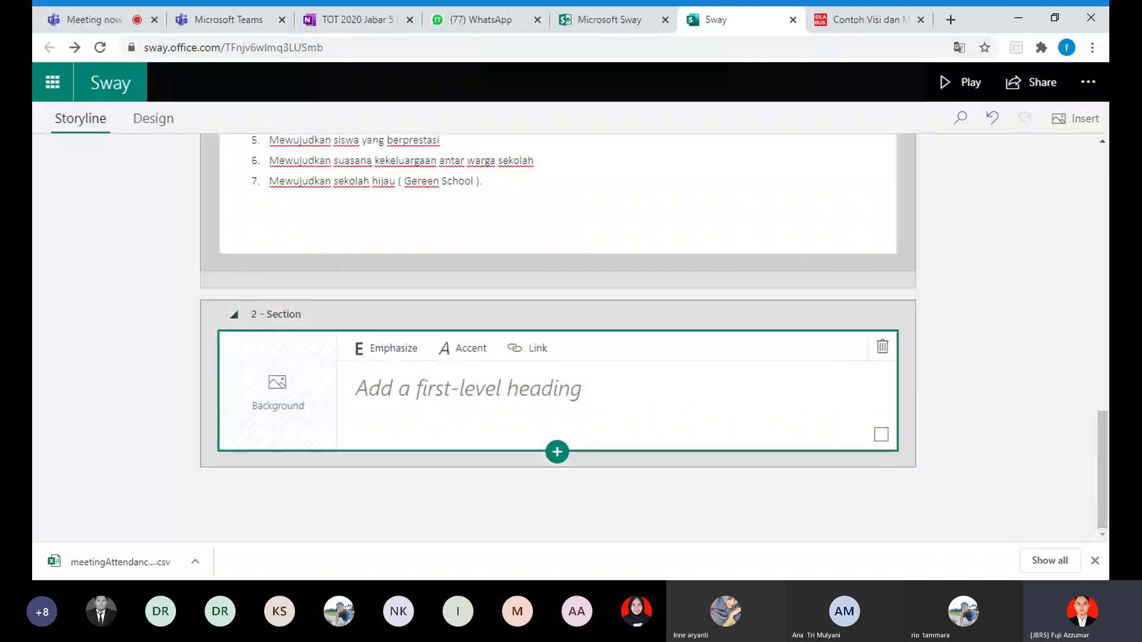
Step: Title the new first-level heading card "Sarana dan Prasarana Sekolah"
click(584, 395)
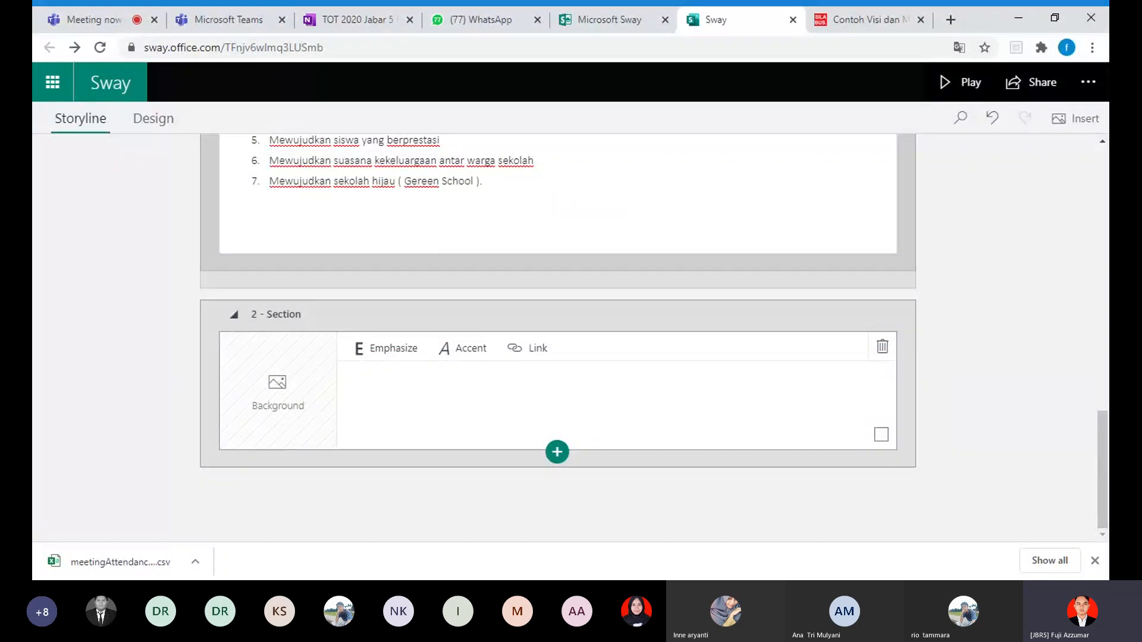
text(Sarana)
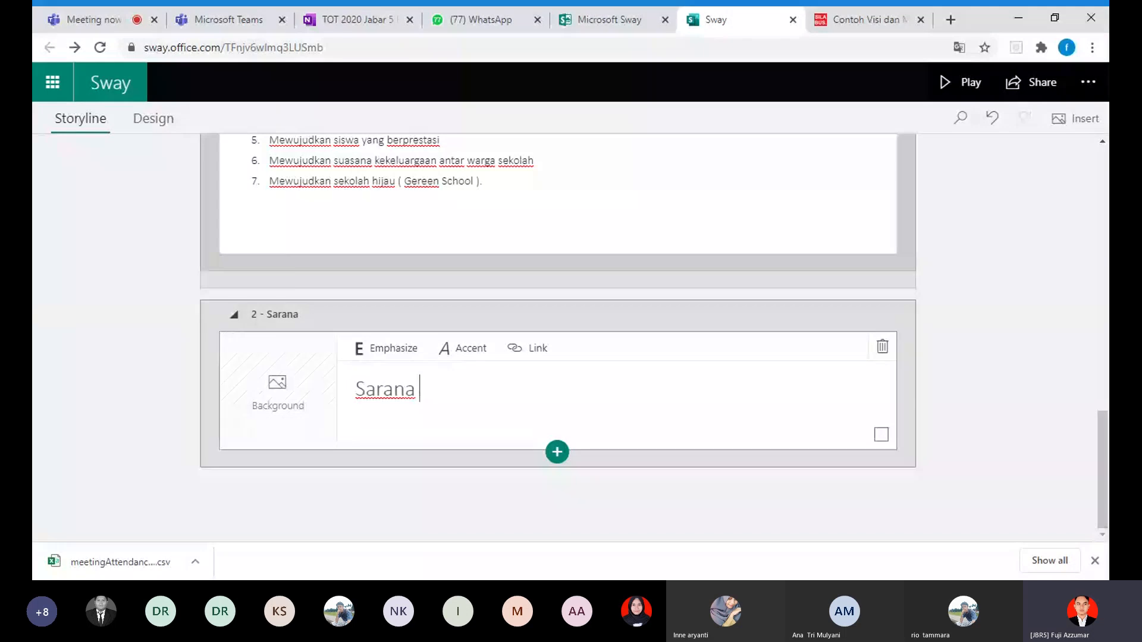
text(dan Prasarana S)
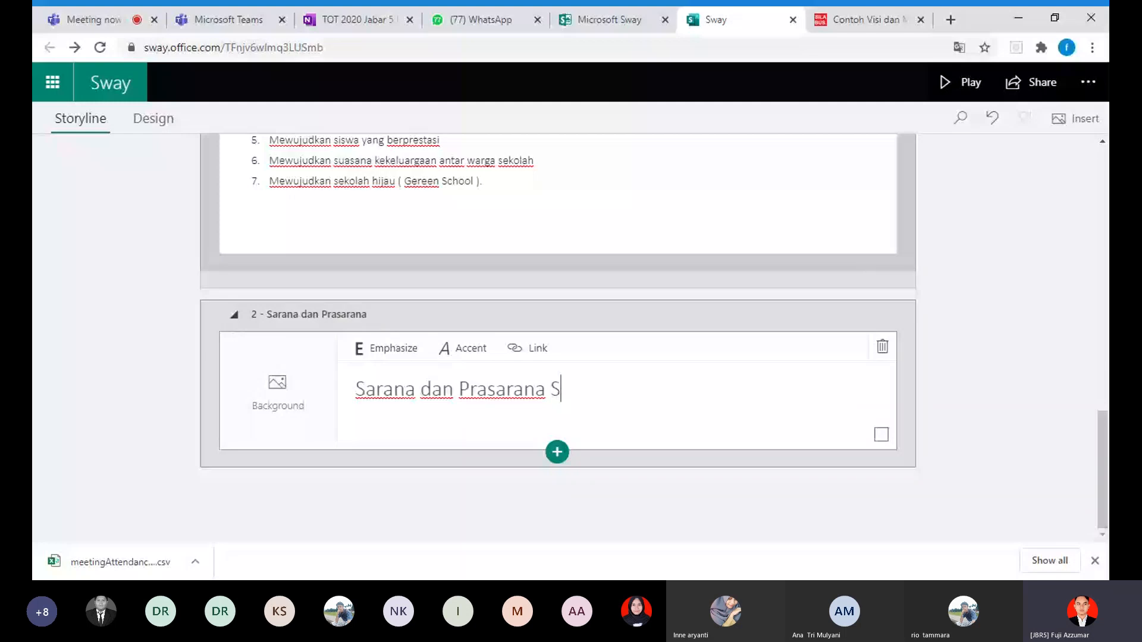
text(ej)
key(BackSpace)
text(kolah)
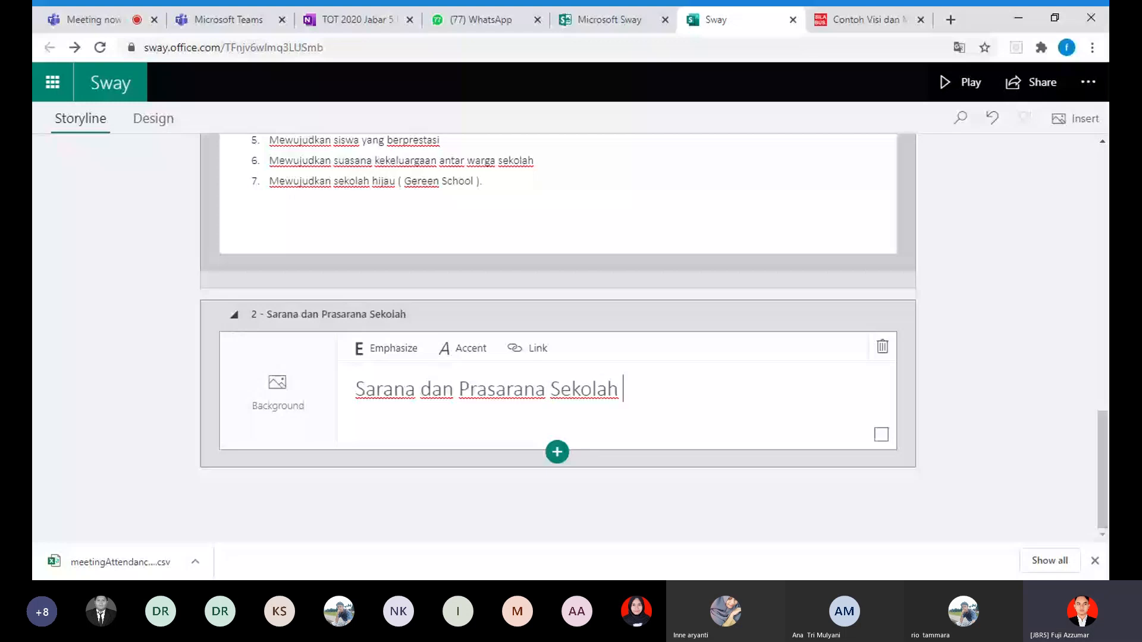
Step: Search Bing Images for "ruang kelas" to find a background for the "Sarana dan Prasarana Sekolah" heading card
click(301, 392)
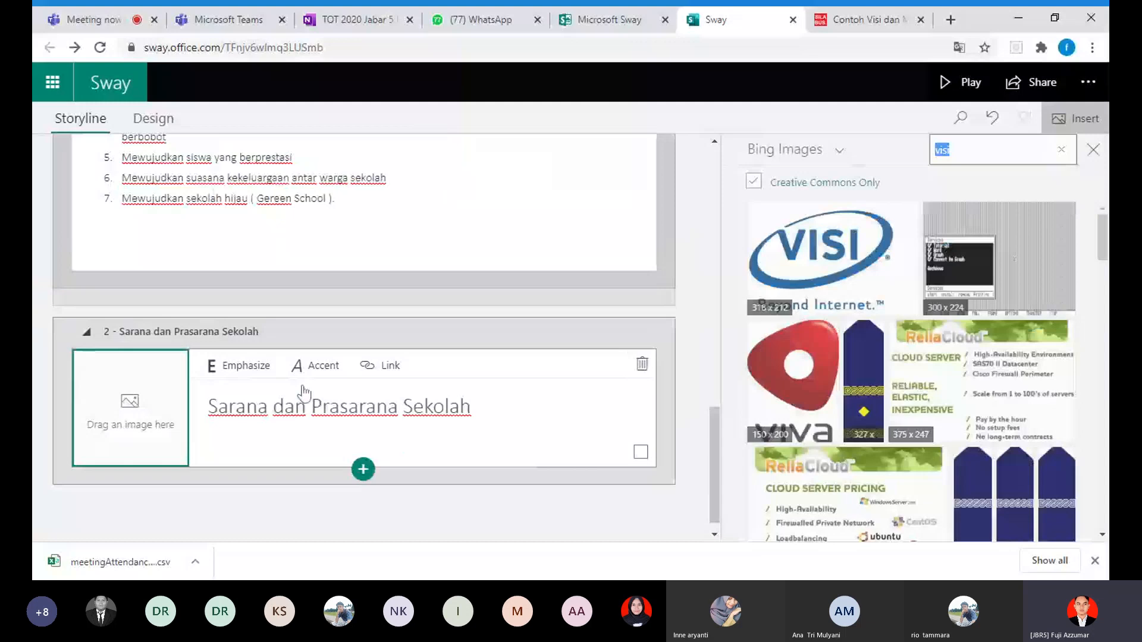
text(ruang ke)
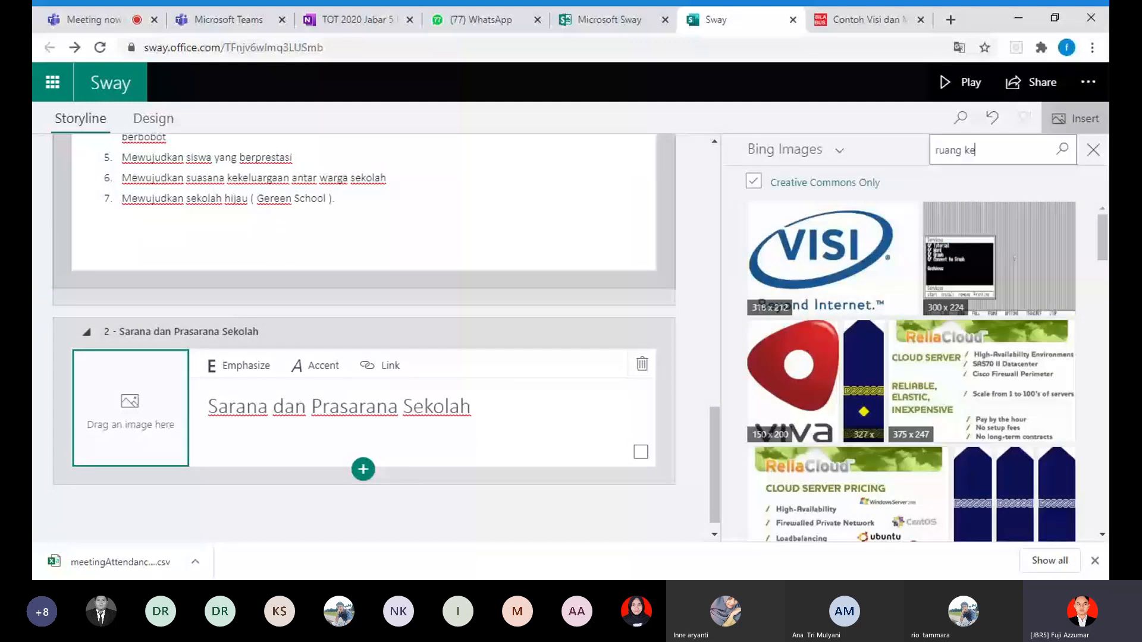
text(las)
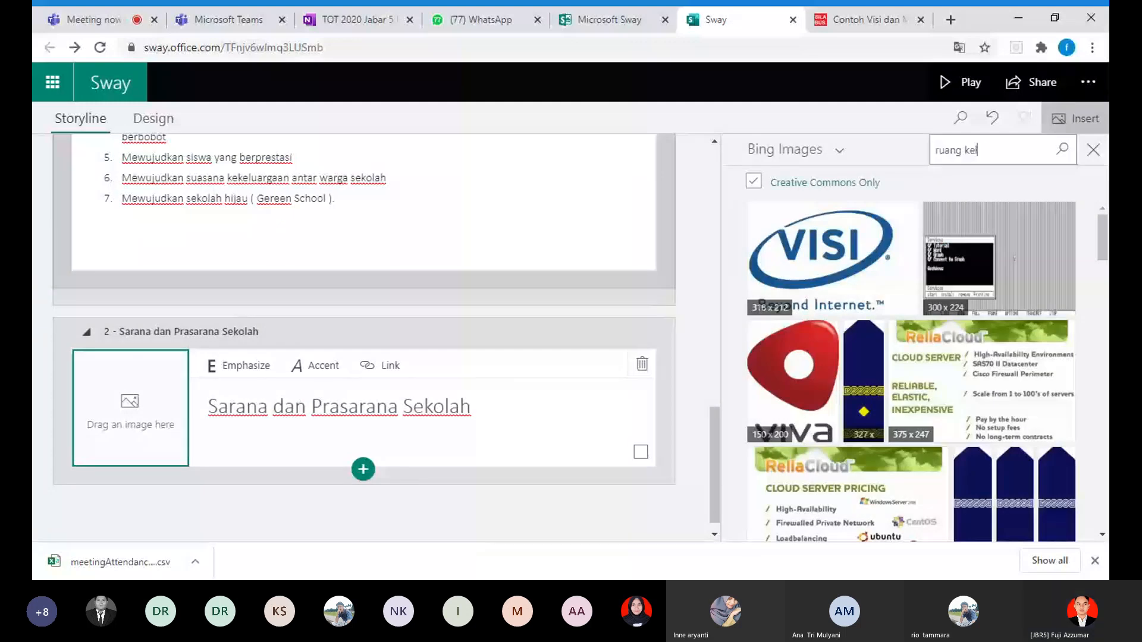
key(Return)
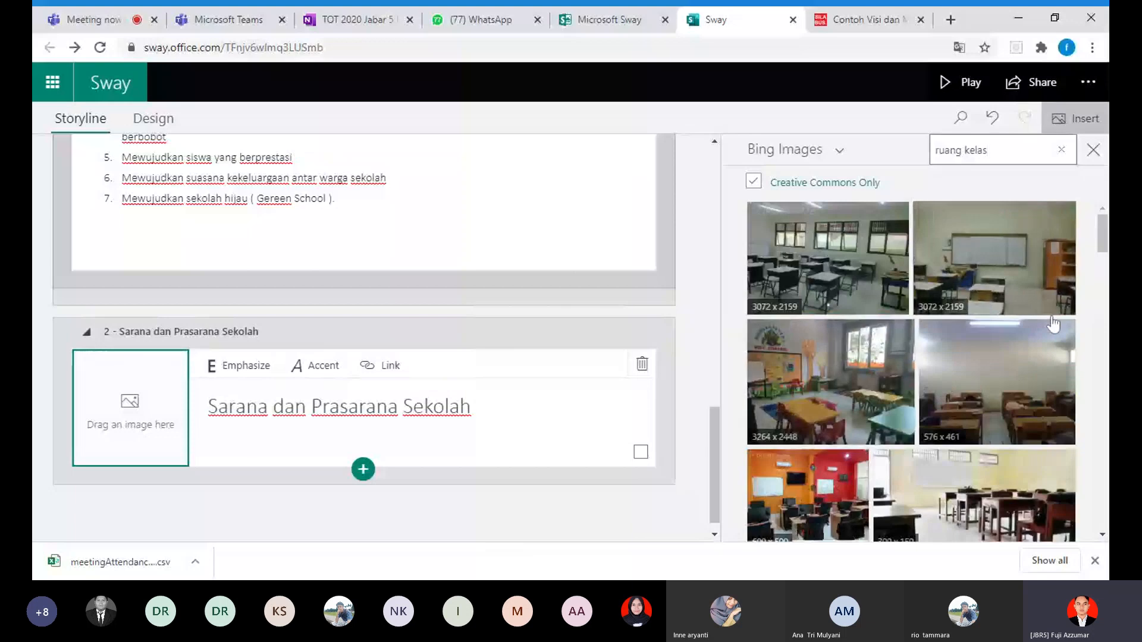
Step: Look through the "ruang kelas" image results for a suitable background, marking the 5184 x 3456 hall photo as a candidate
scroll(919, 394, down, 3)
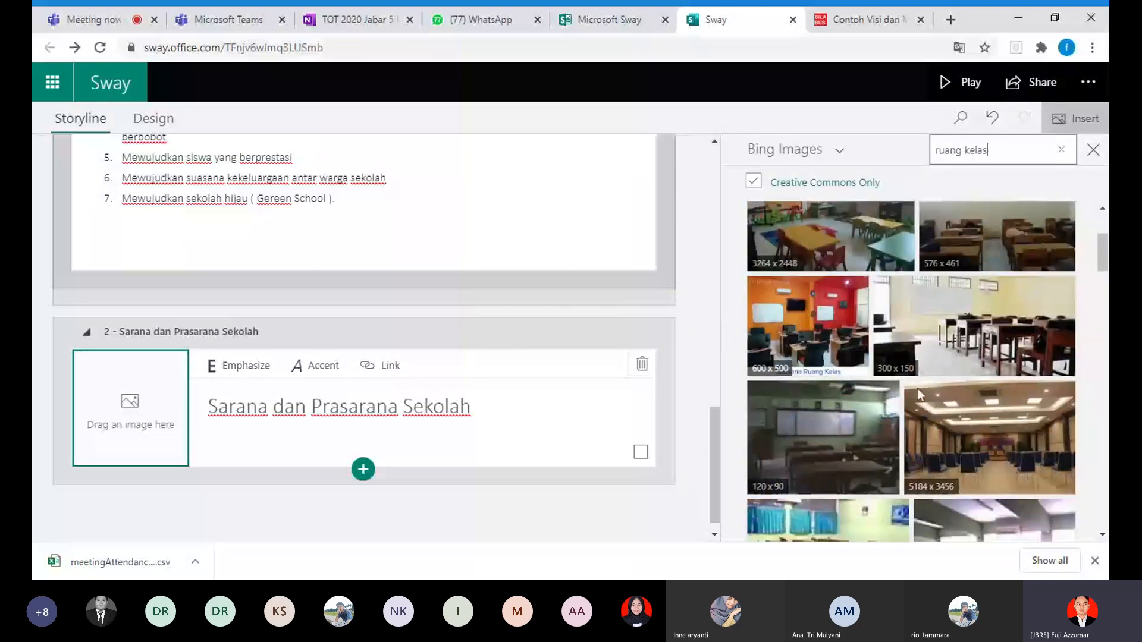
scroll(917, 388, down, 2)
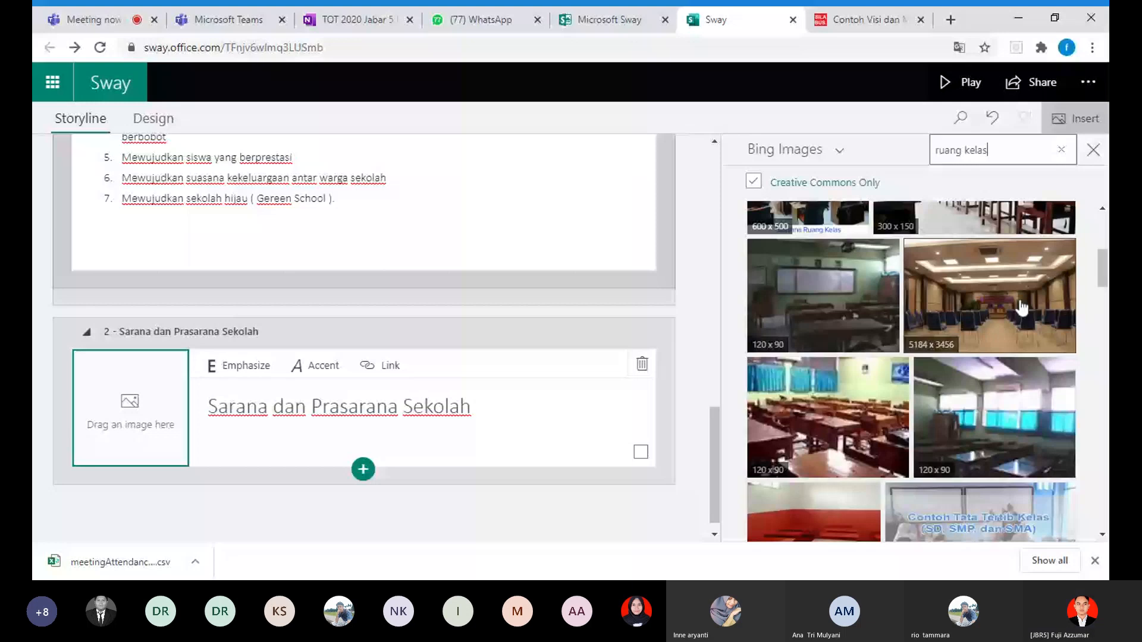
click(1021, 308)
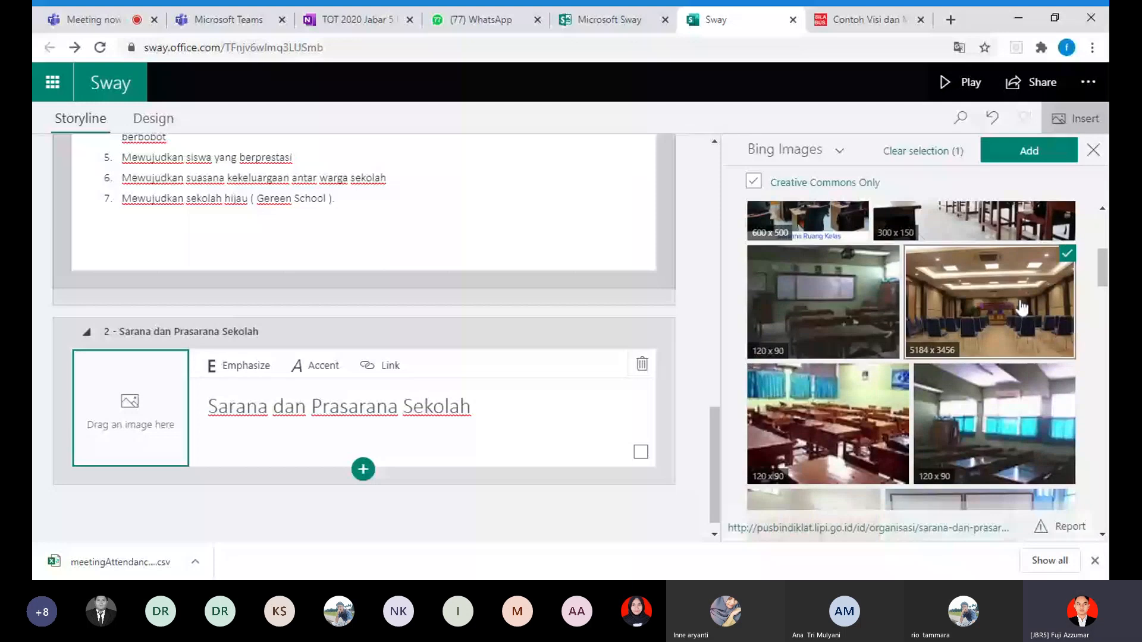
scroll(1021, 308, up, 1)
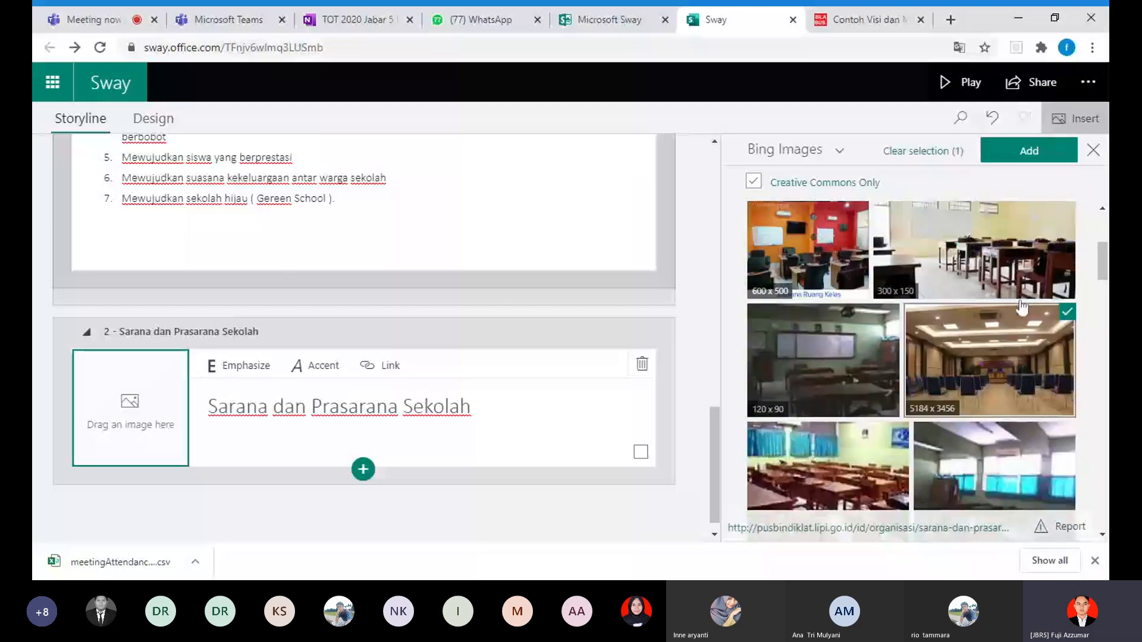
scroll(1020, 308, down, 2)
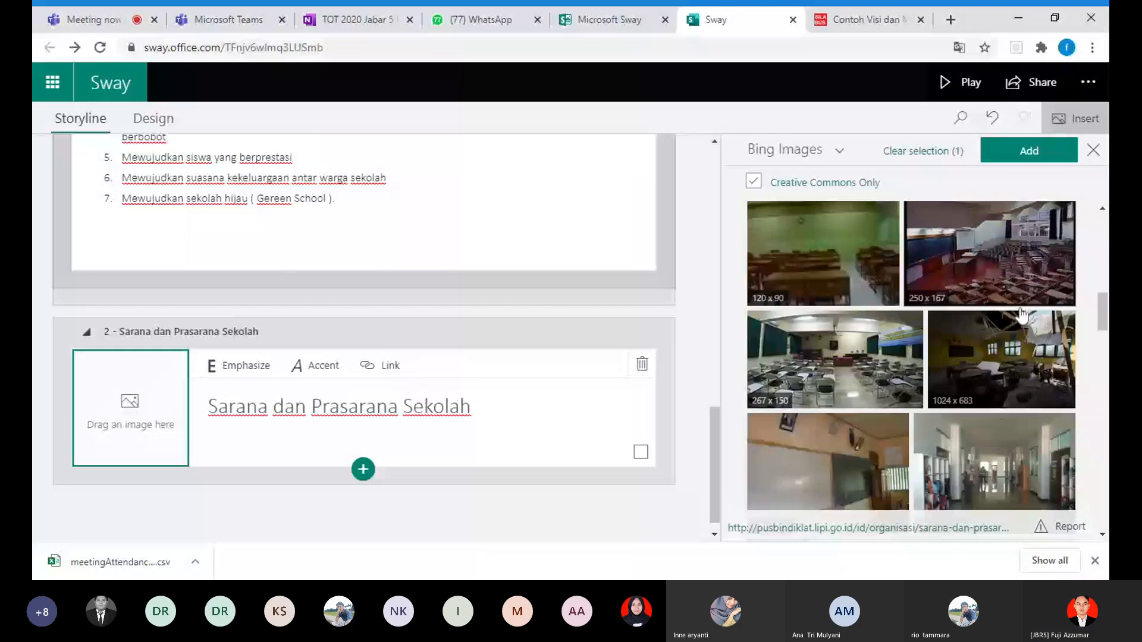
scroll(1021, 315, down, 3)
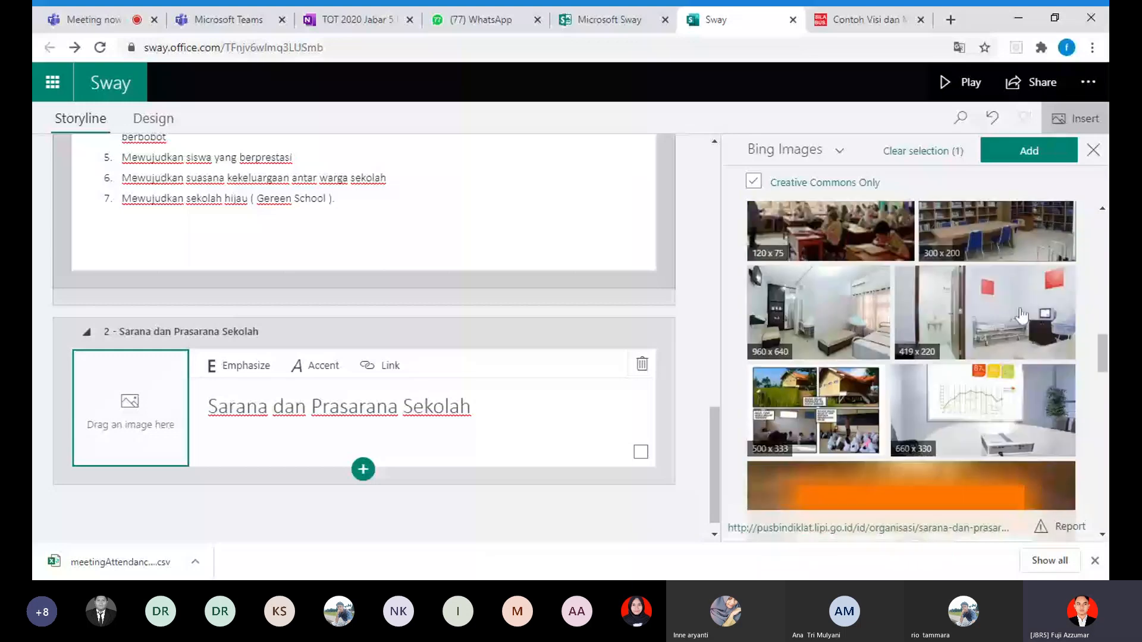
scroll(1020, 315, down, 3)
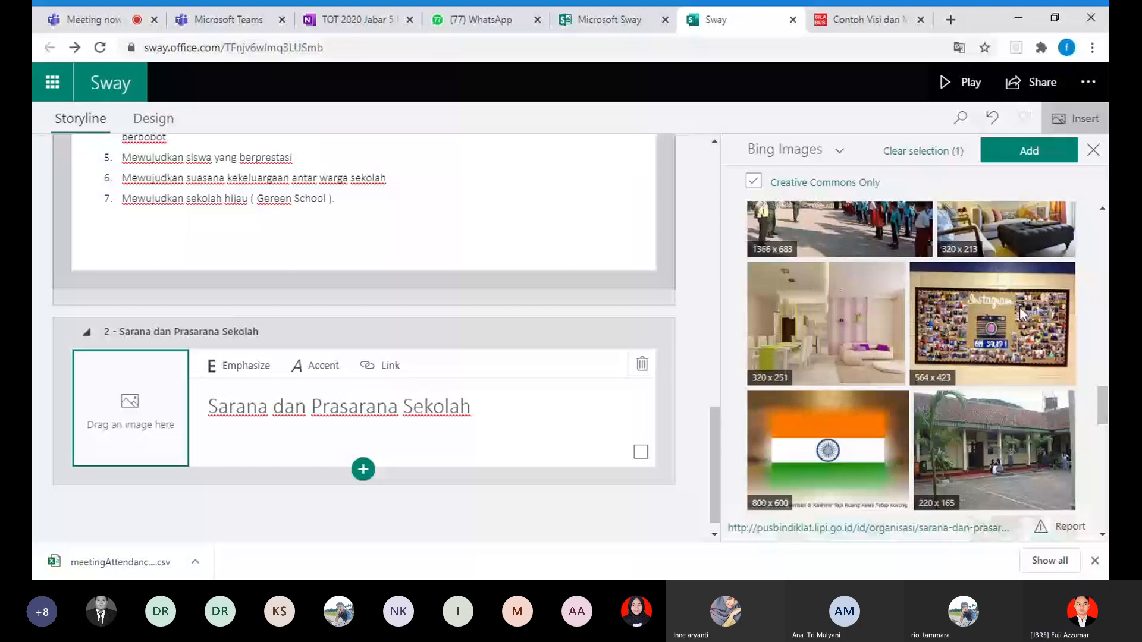
scroll(1020, 306, up, 5)
scroll(1020, 333, up, 3)
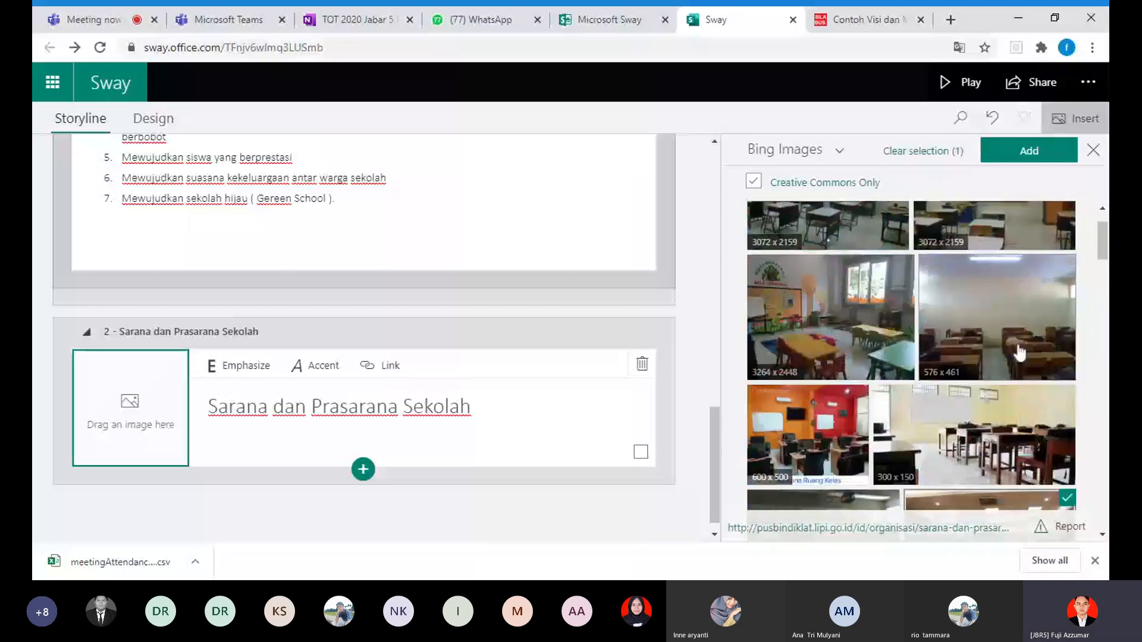
Step: Set the 5184 x 3456 hall photo as the background of the "Sarana dan Prasarana Sekolah" heading card and close the image search
scroll(1021, 354, down, 3)
click(1010, 280)
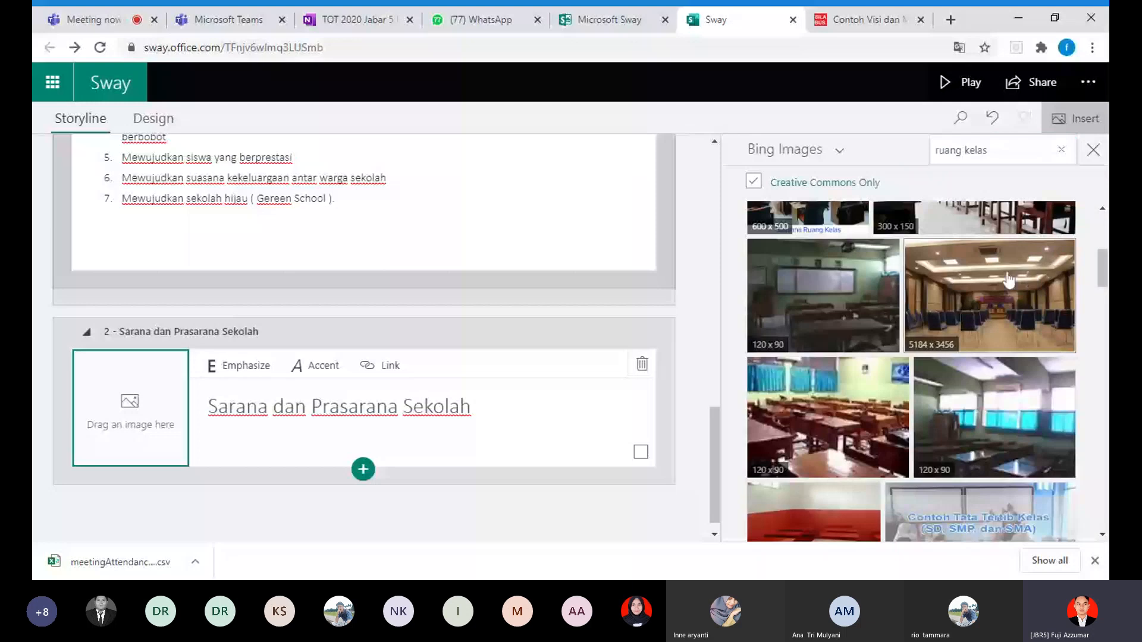
drag(1009, 279, 132, 380)
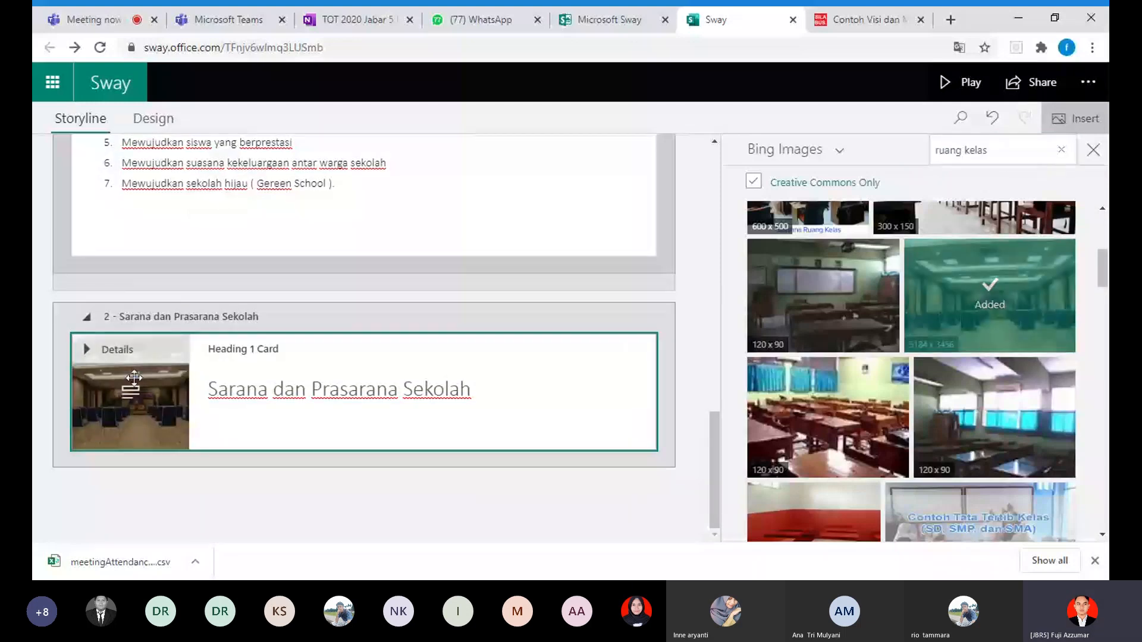
click(1093, 150)
scroll(721, 352, down, 9)
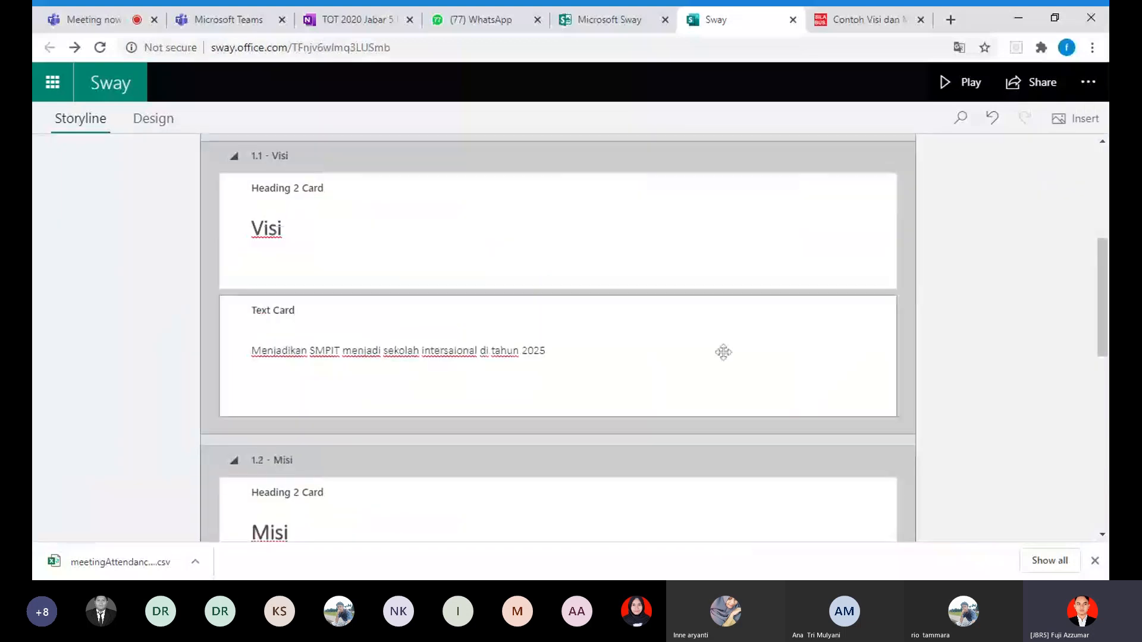